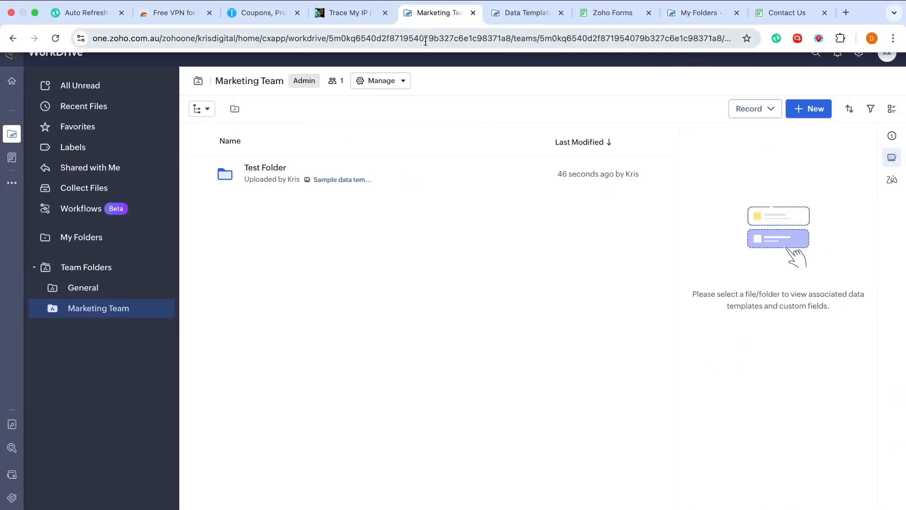
Go to one.zoho.com.au and open WorkDrive from the Zoho One dashboard
click(425, 41)
text(one)
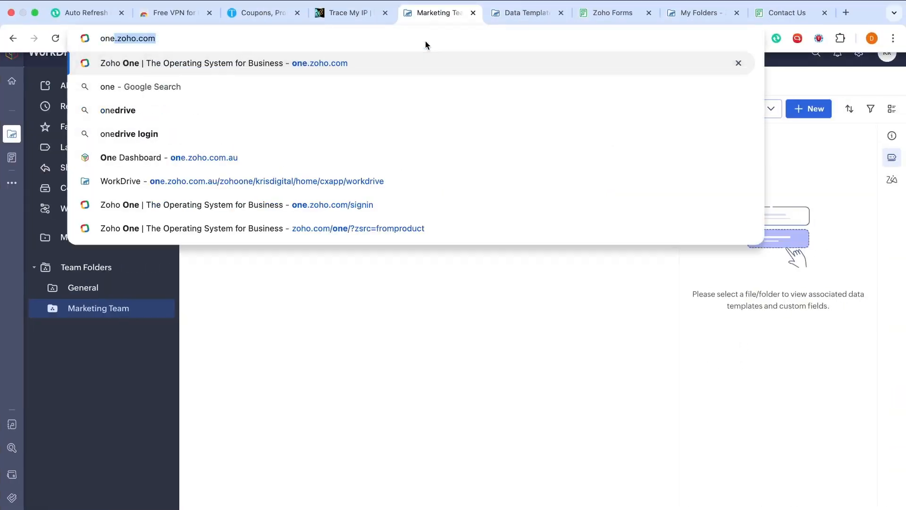
text(.zoho.com.)
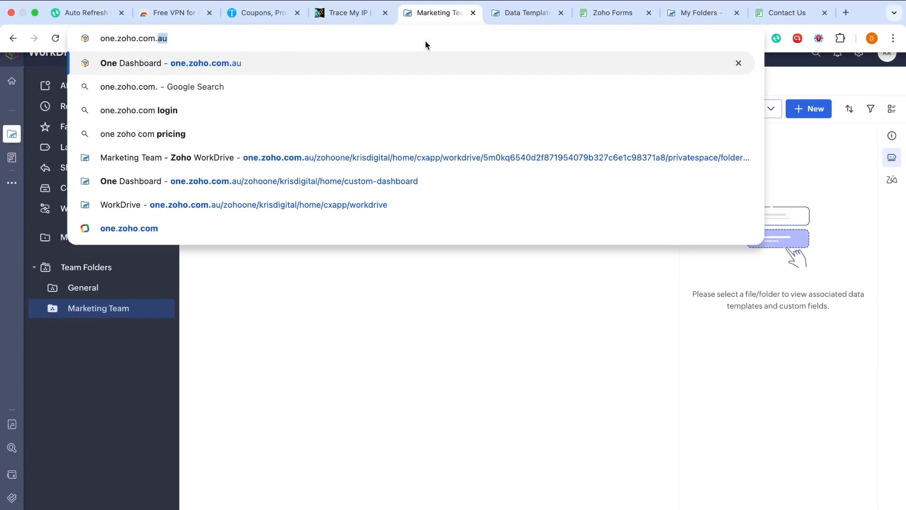
key(Return)
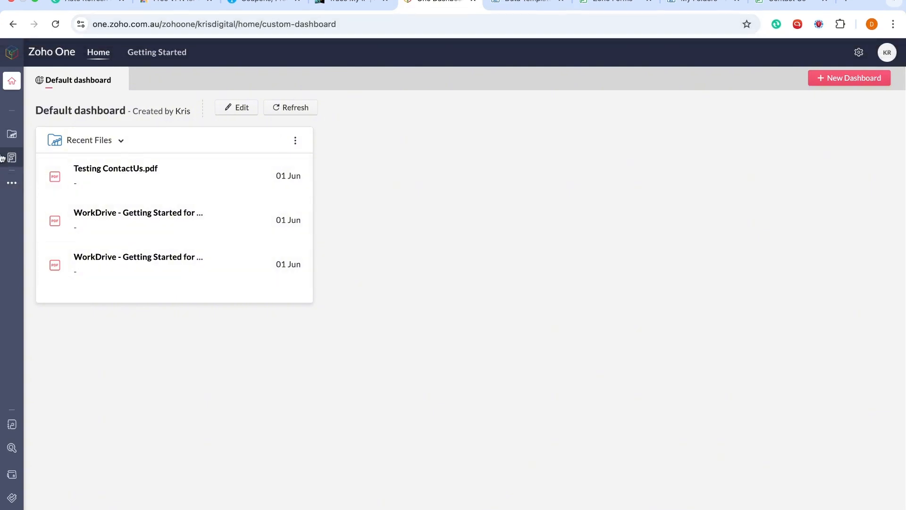
mouse_move(5, 161)
click(42, 142)
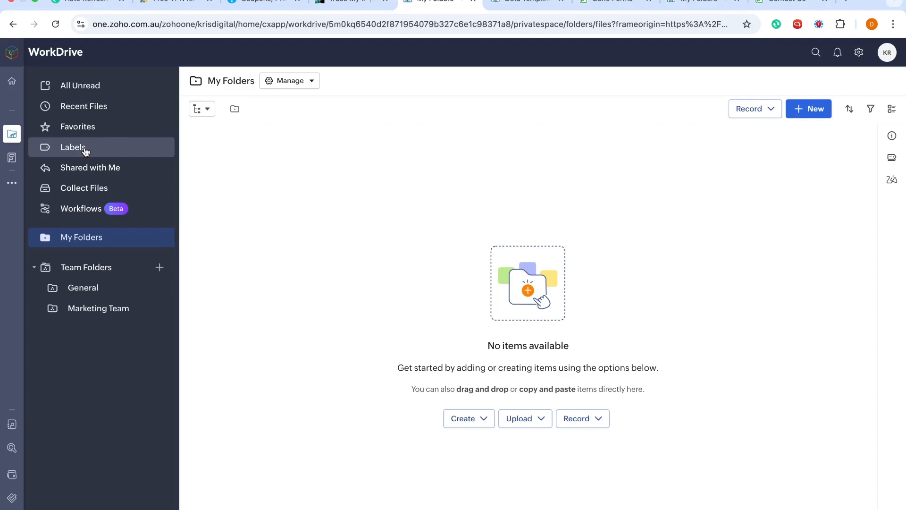
Look through Shared with Me, Workflows, My Folders and the General team folder
click(104, 176)
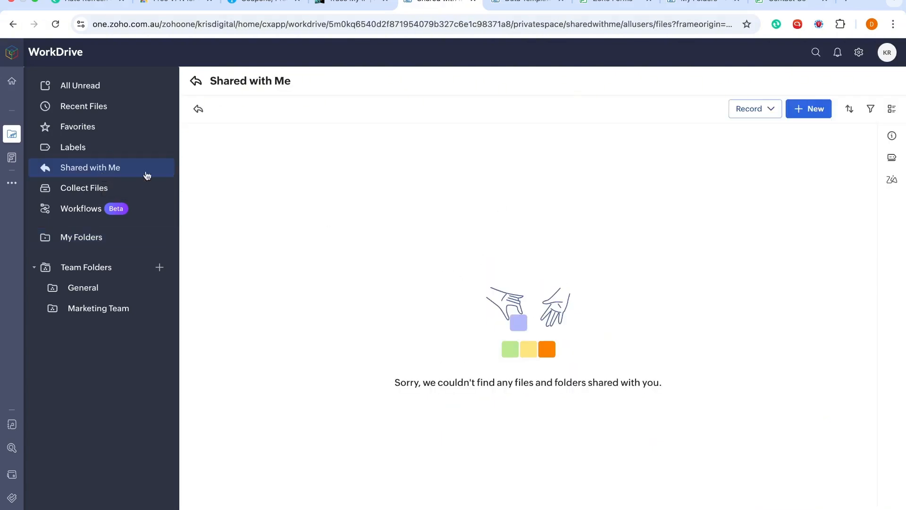
click(81, 208)
click(82, 246)
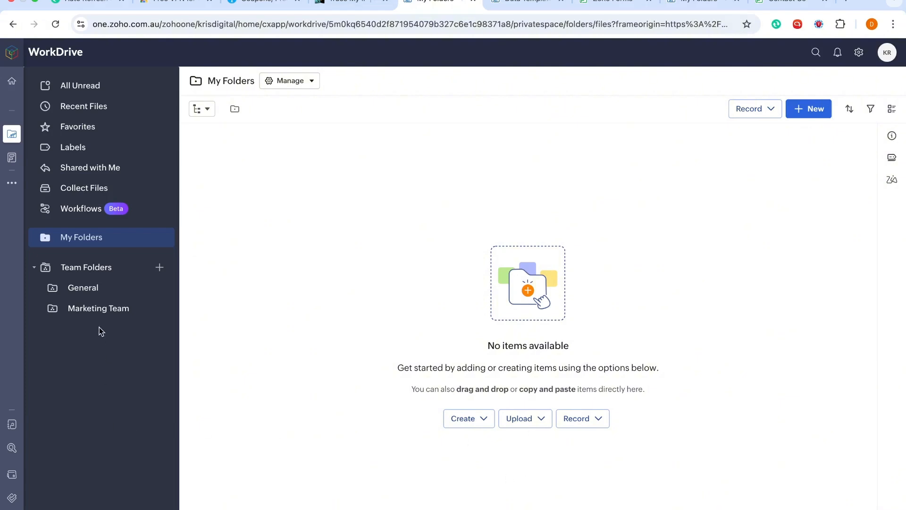
click(96, 287)
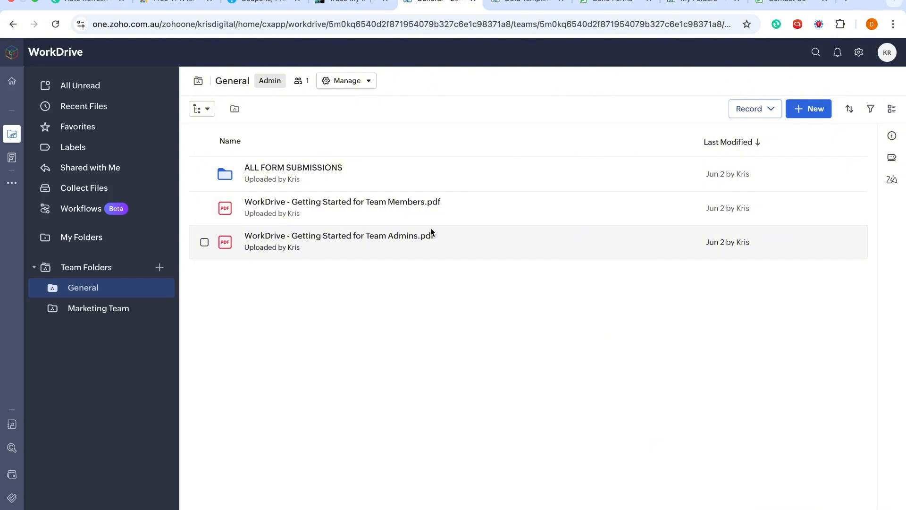
Create a private team folder named "Sales Department" without adding further members
click(160, 269)
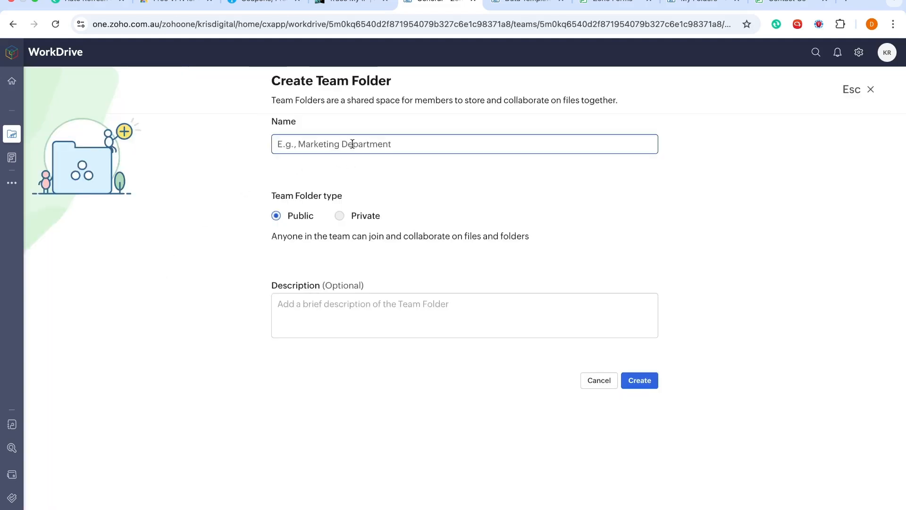
text(Sales Department)
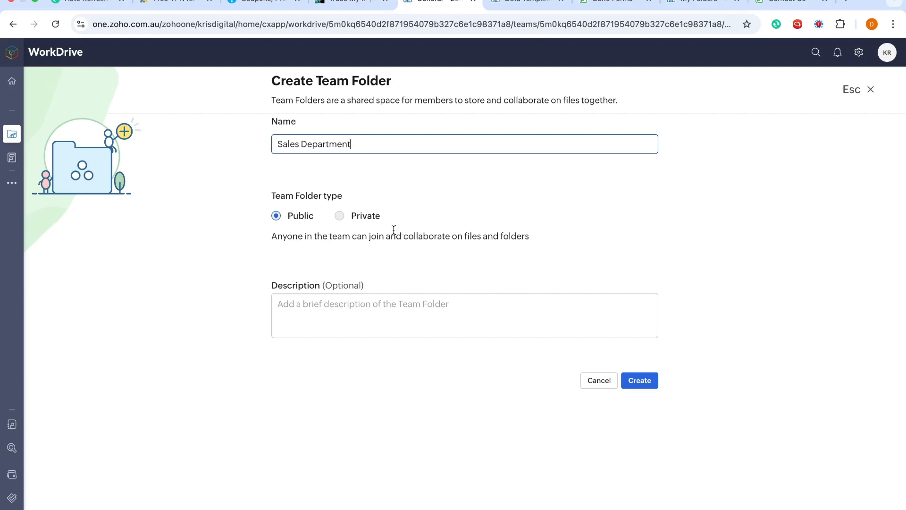
click(340, 217)
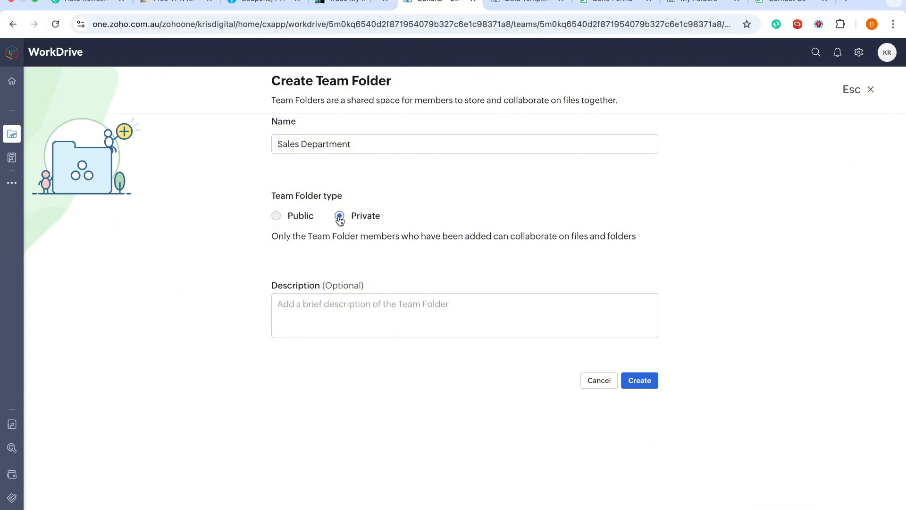
click(649, 383)
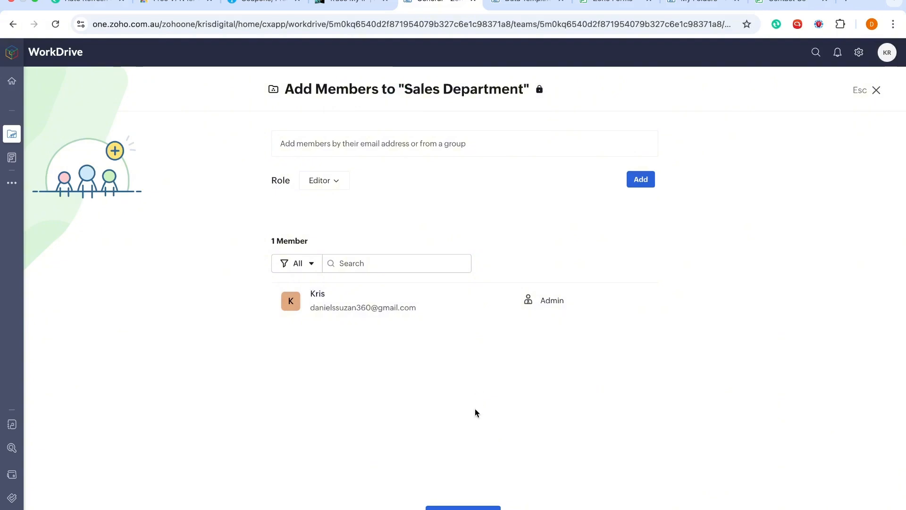
click(465, 507)
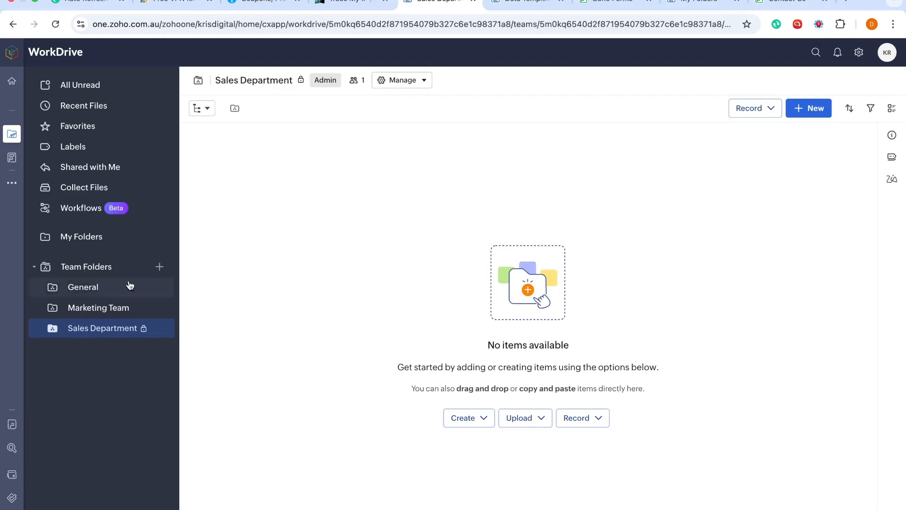
View the Sales Department folder's details and its form for adding members
click(399, 83)
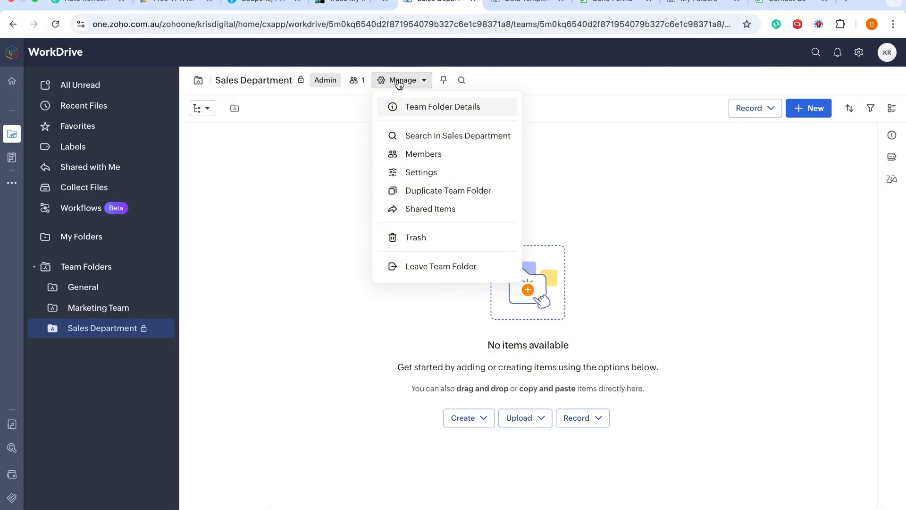
click(443, 109)
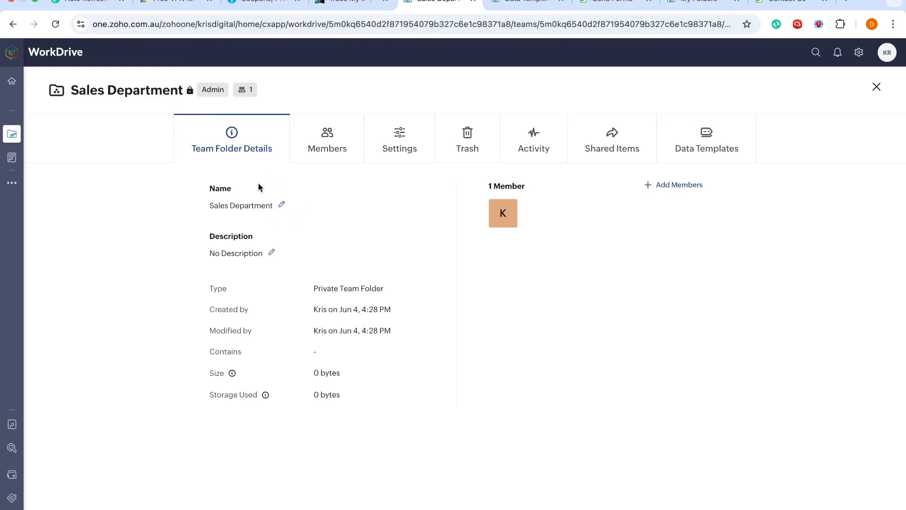
click(327, 149)
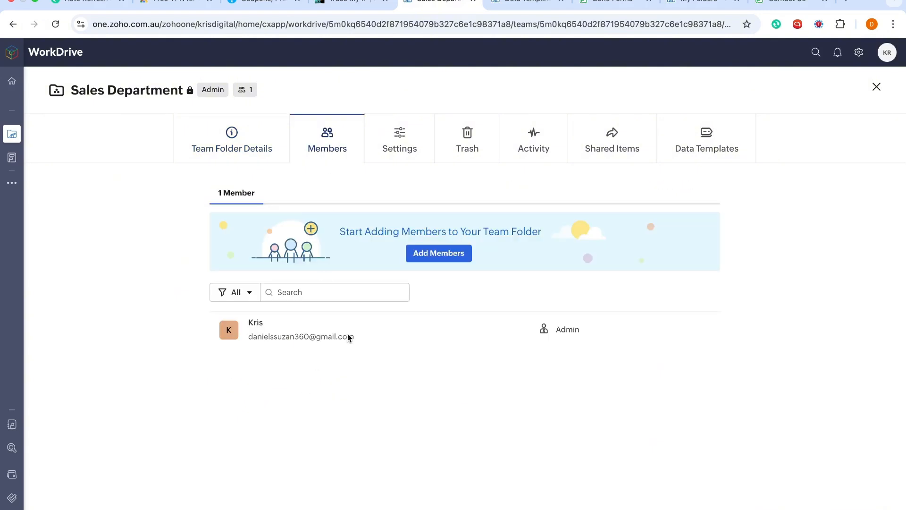
click(447, 252)
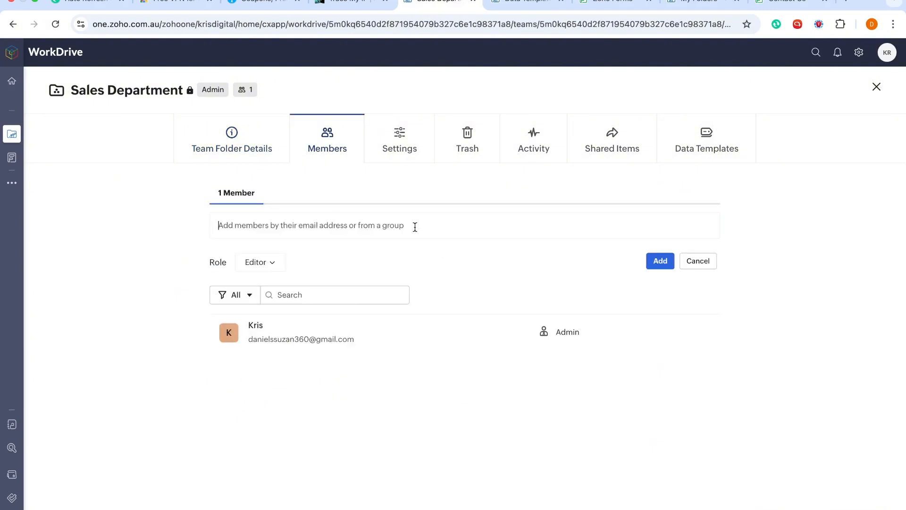
Review the Sales Department folder's settings, trash and activity history
click(396, 159)
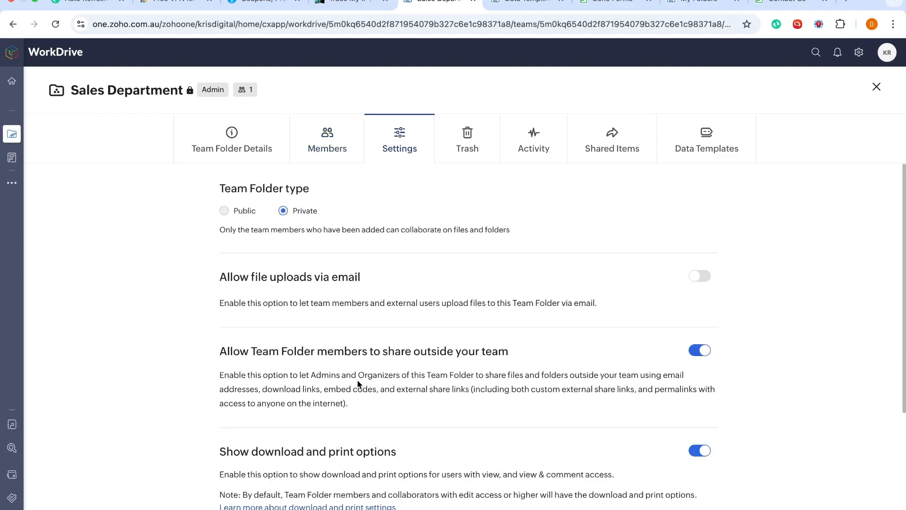
scroll(358, 383, down, 5)
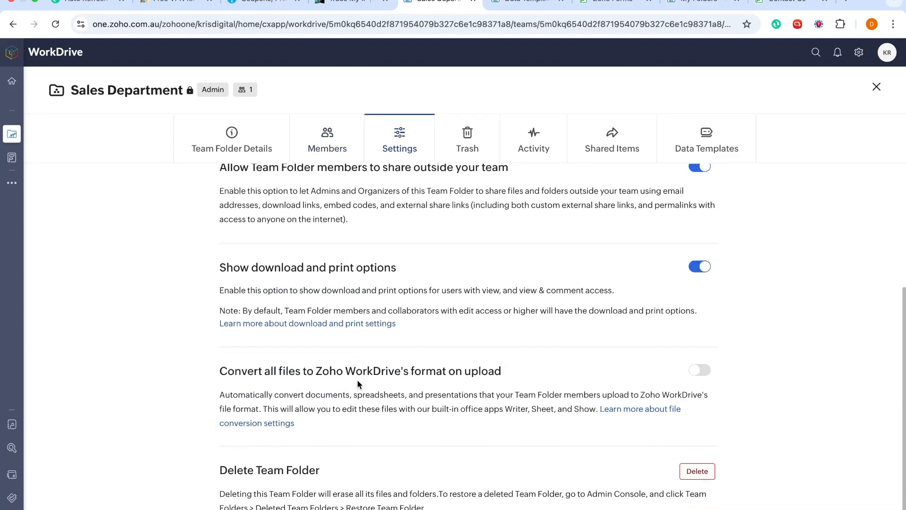
scroll(358, 384, up, 1)
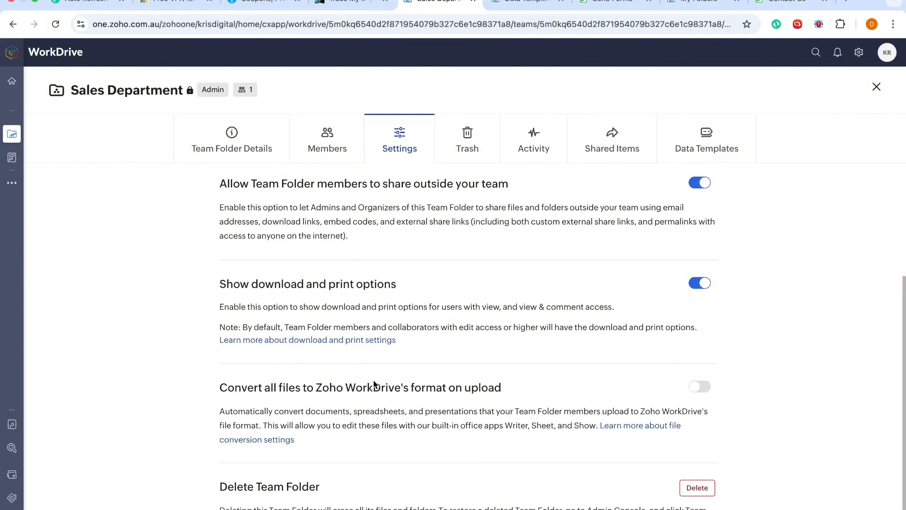
scroll(359, 384, up, 4)
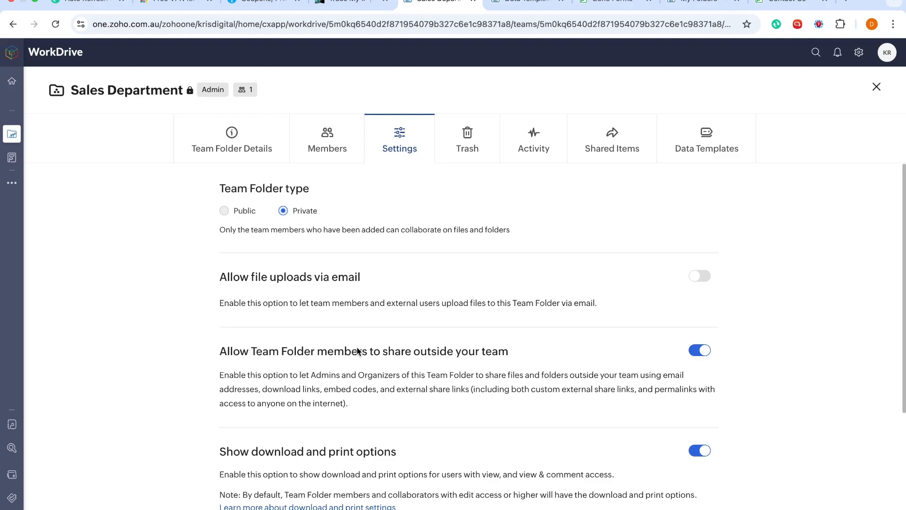
click(488, 150)
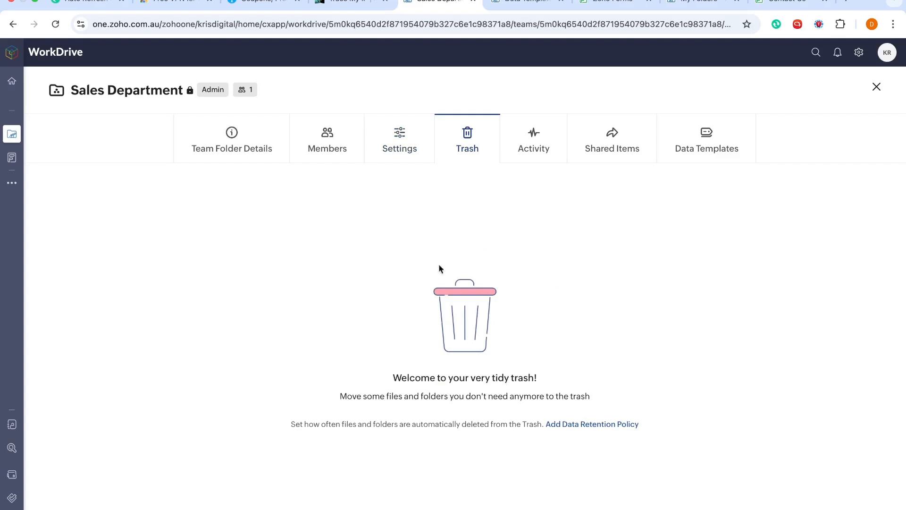
click(524, 146)
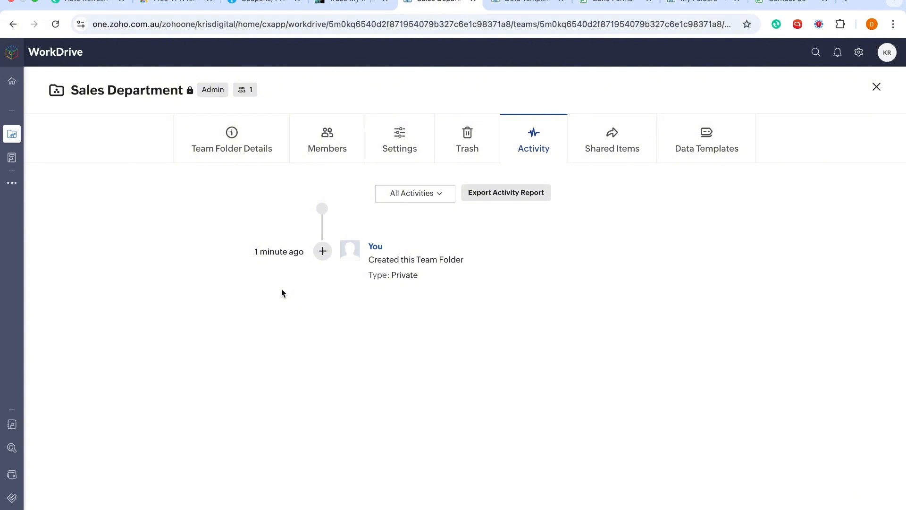
Examine the roles that can be assigned to new members of the Sales Department folder
click(342, 136)
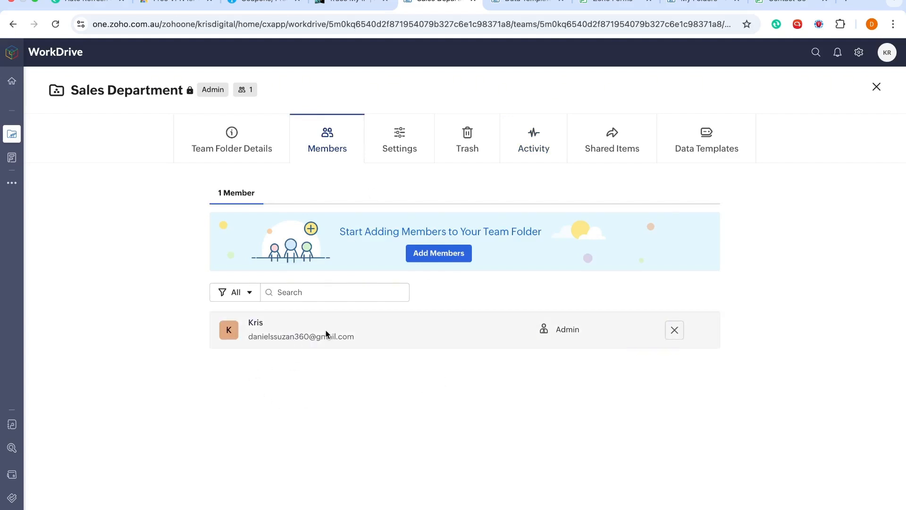
click(452, 259)
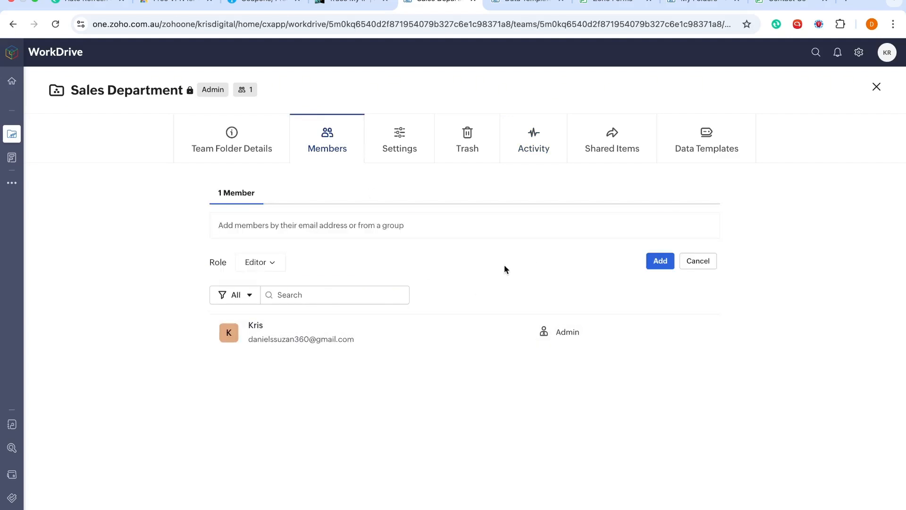
click(254, 265)
scroll(274, 401, down, 1)
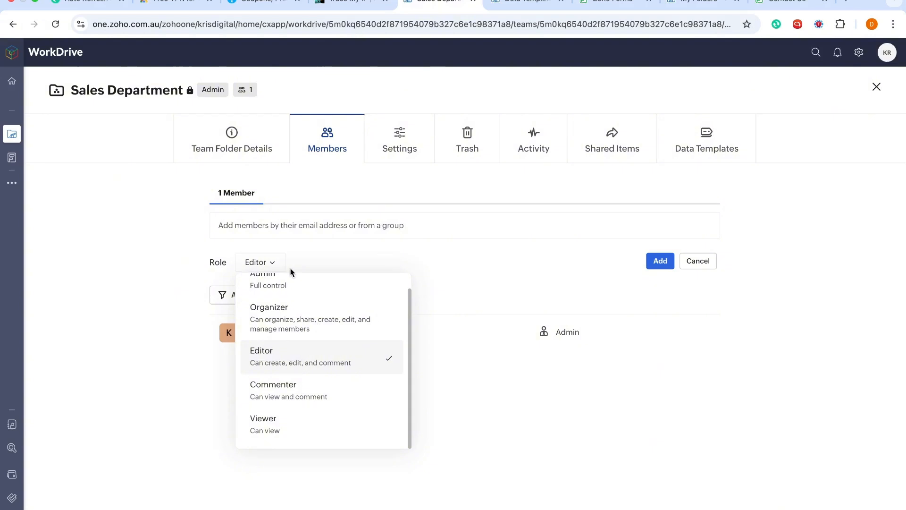
click(465, 280)
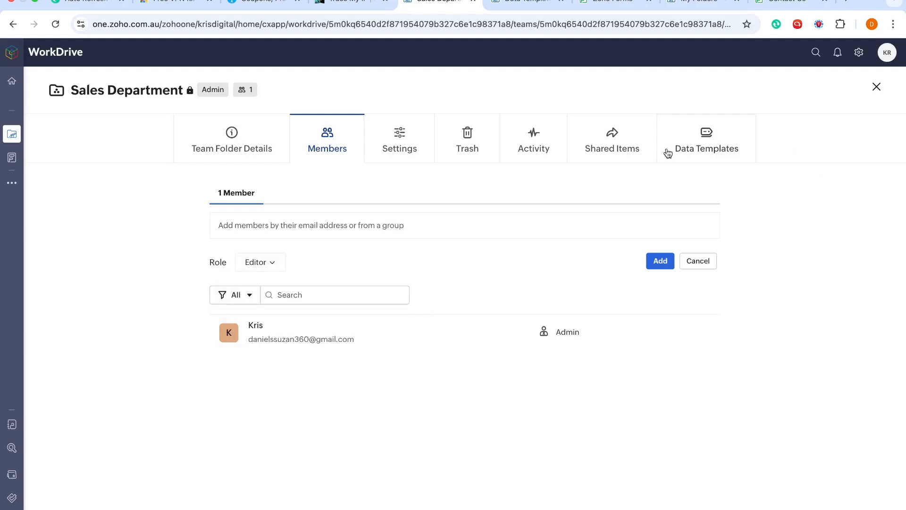
Examine the Sales Department folder's shared-item categories and its data template settings
click(616, 154)
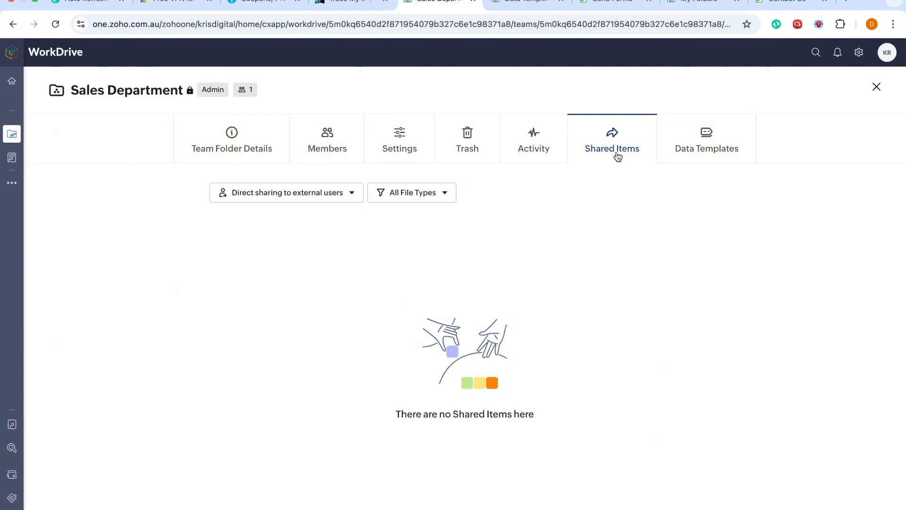
click(303, 198)
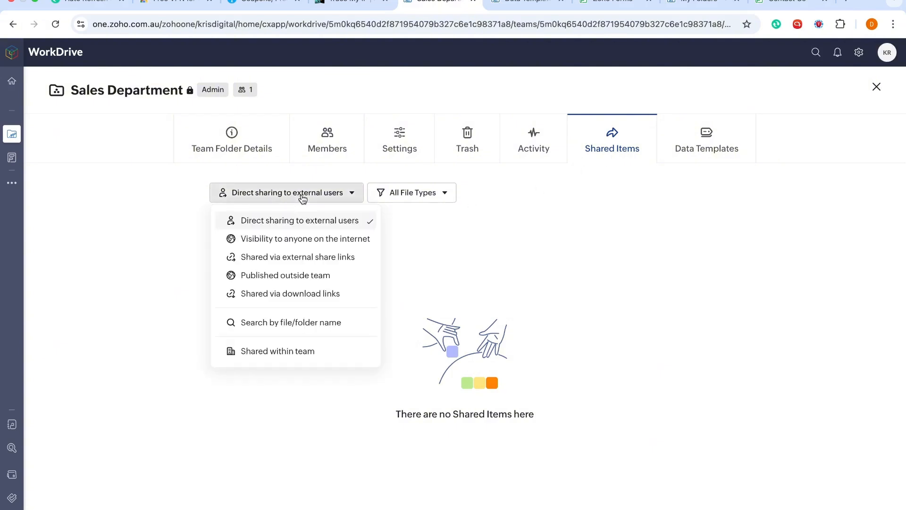
click(475, 264)
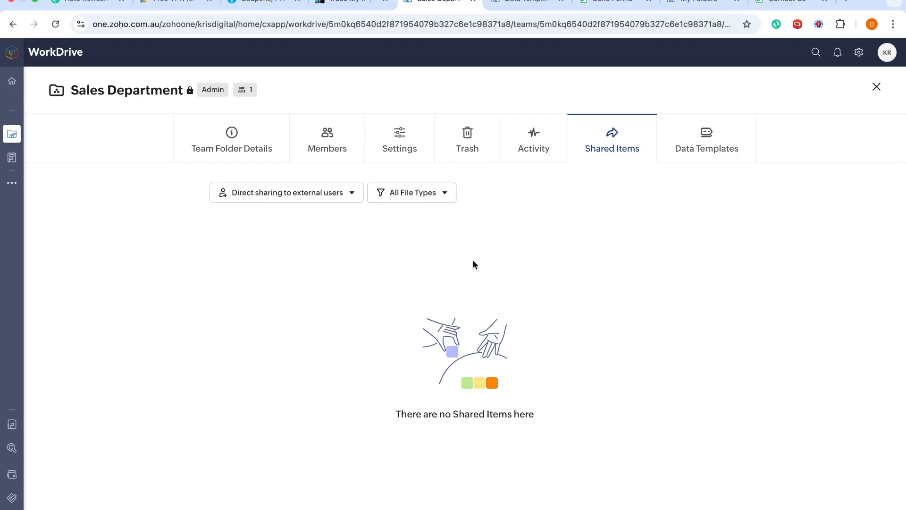
click(701, 160)
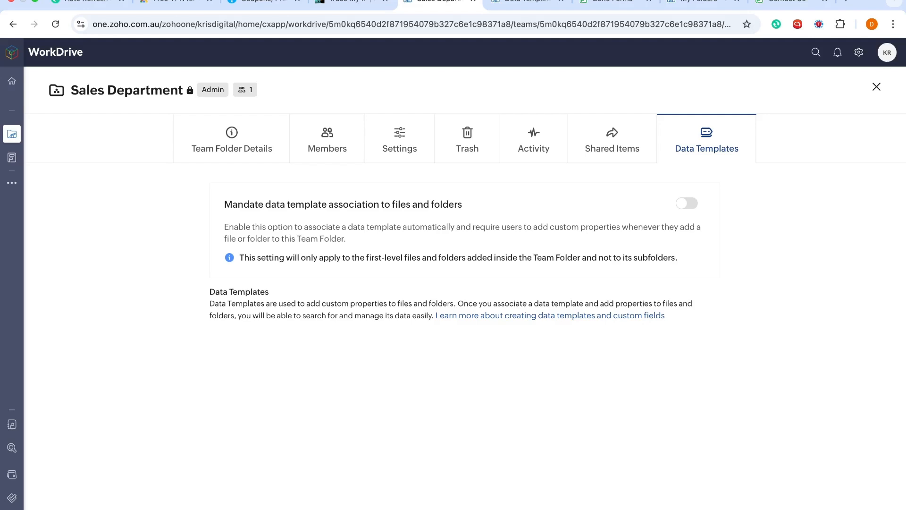
Try to open the WorkDrive admin console at the web address workdrive.zoho.com.au/admin
click(515, 13)
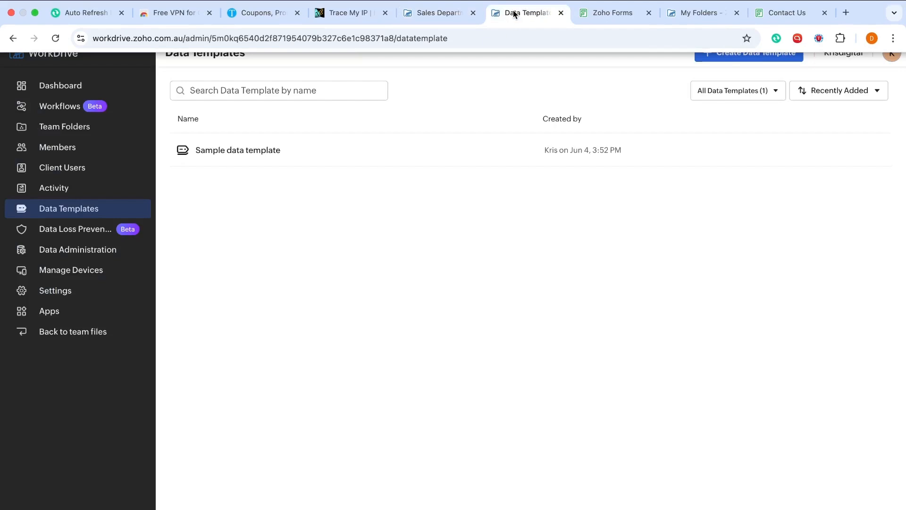
click(211, 40)
drag(210, 40, 472, 67)
key(BackSpace)
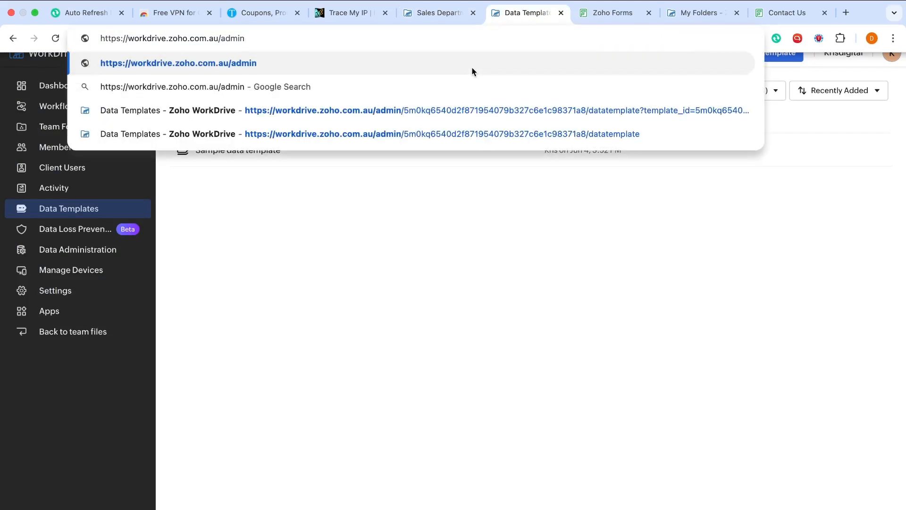
key(Return)
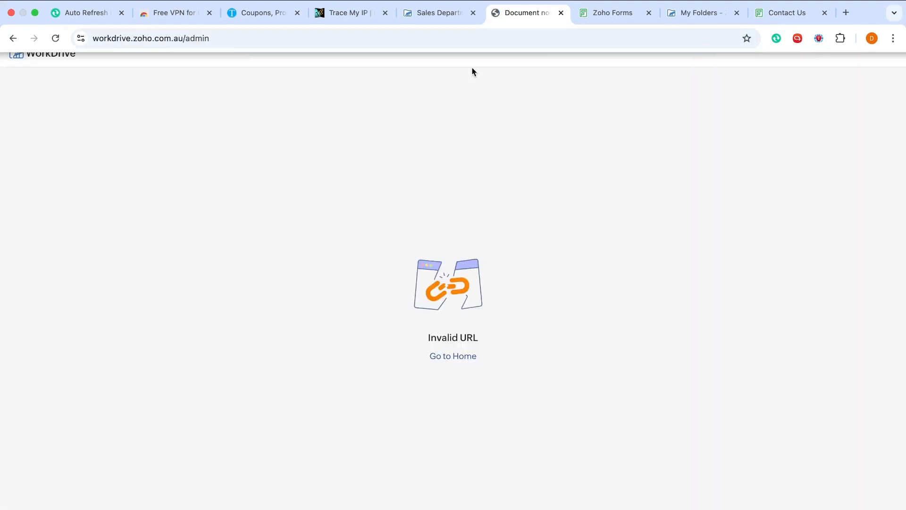
click(451, 13)
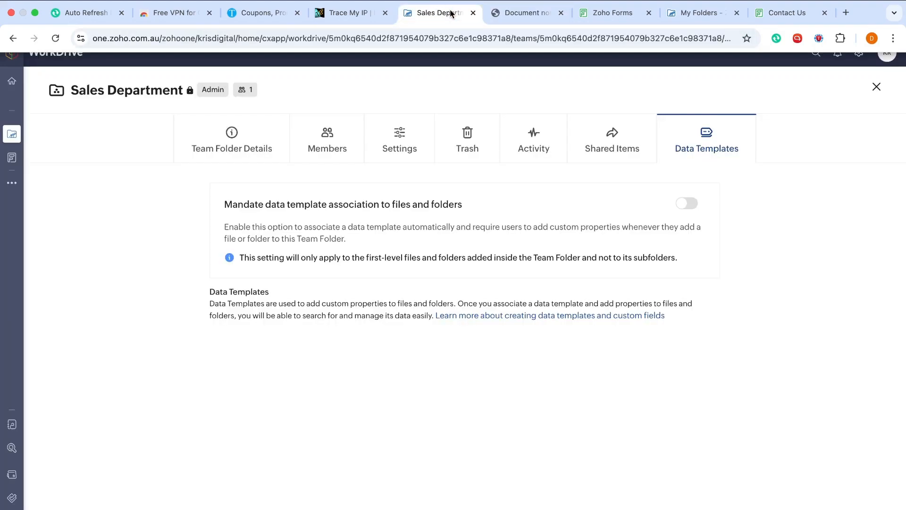
click(538, 15)
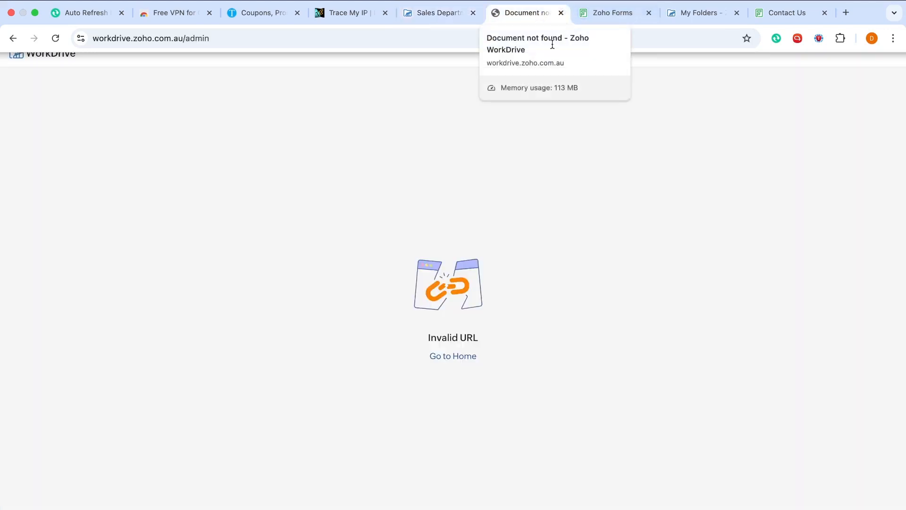
Return to the WorkDrive home view and open the admin console's dashboard
click(450, 357)
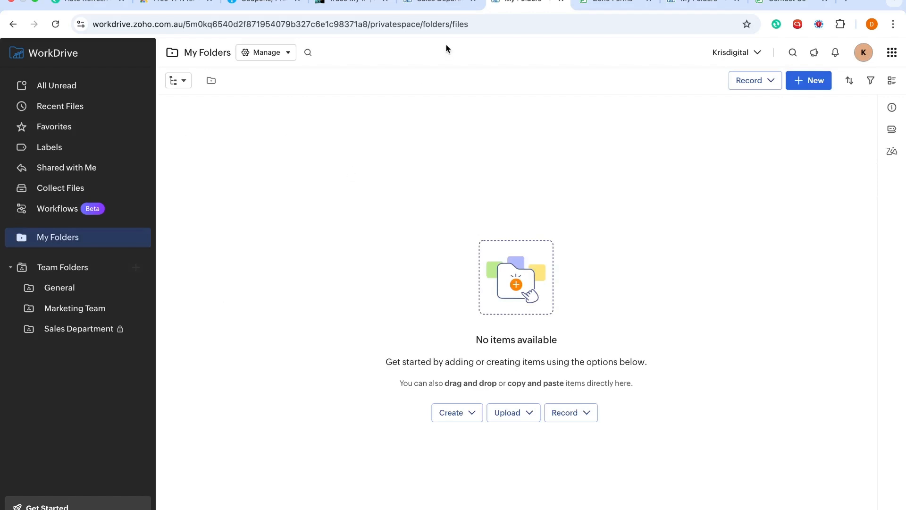
click(451, 4)
click(511, 2)
click(47, 509)
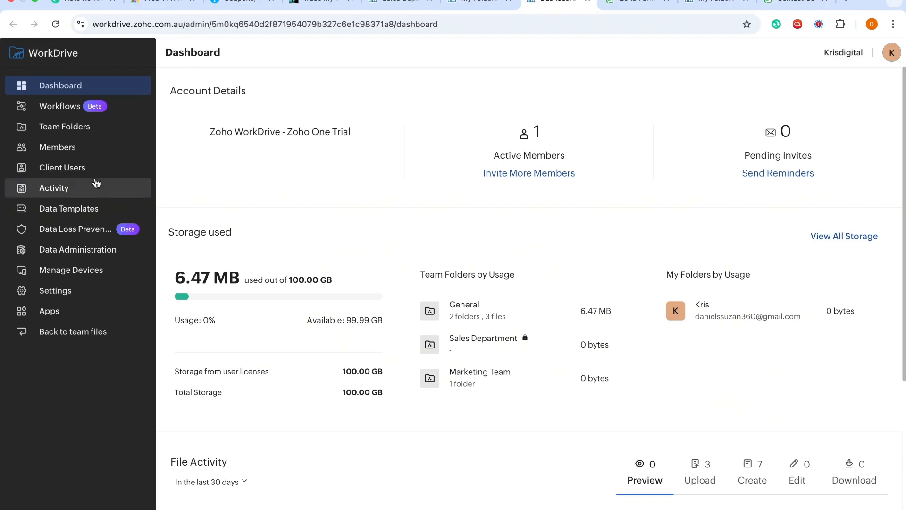
Review the admin console's pages for team folders, members and client users
click(89, 126)
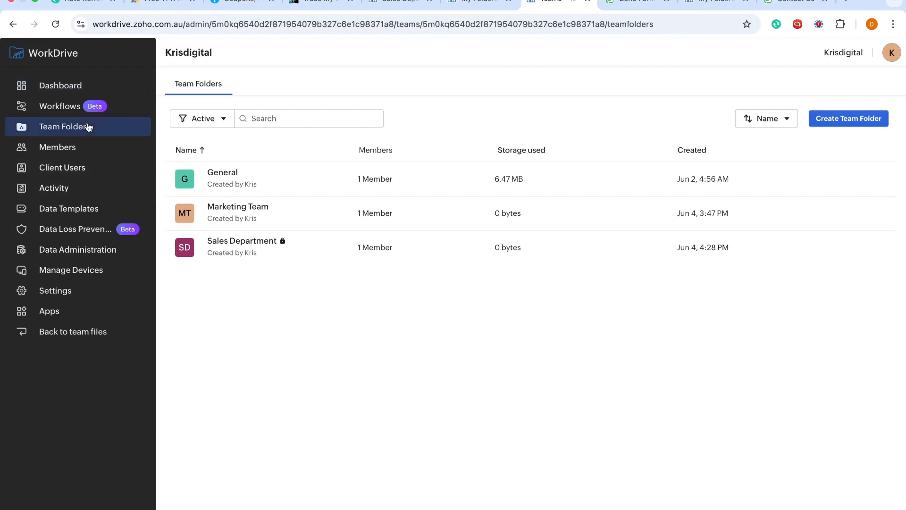
click(70, 150)
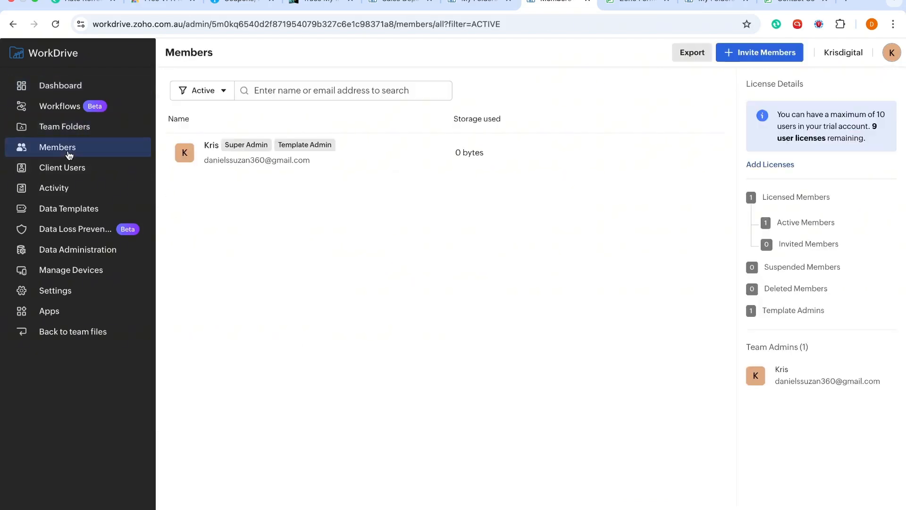
click(74, 171)
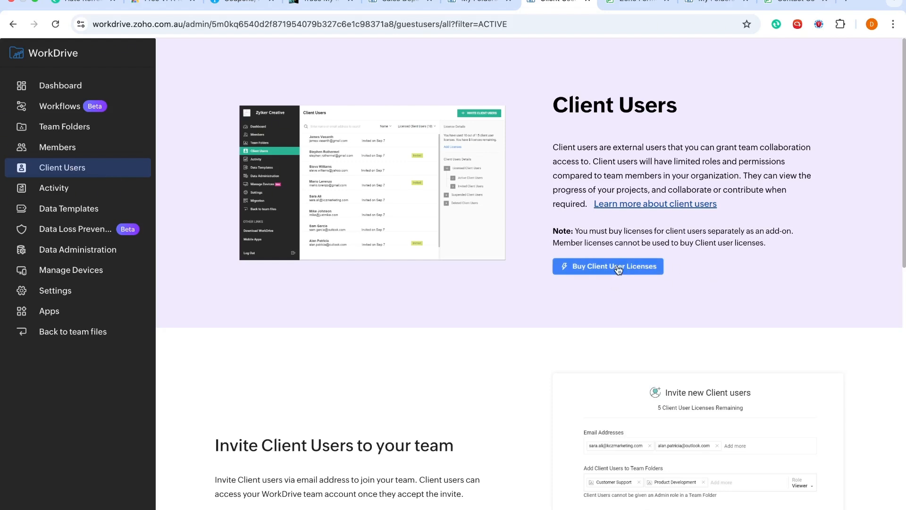
Create a new data template named Test Data template without a description
click(73, 213)
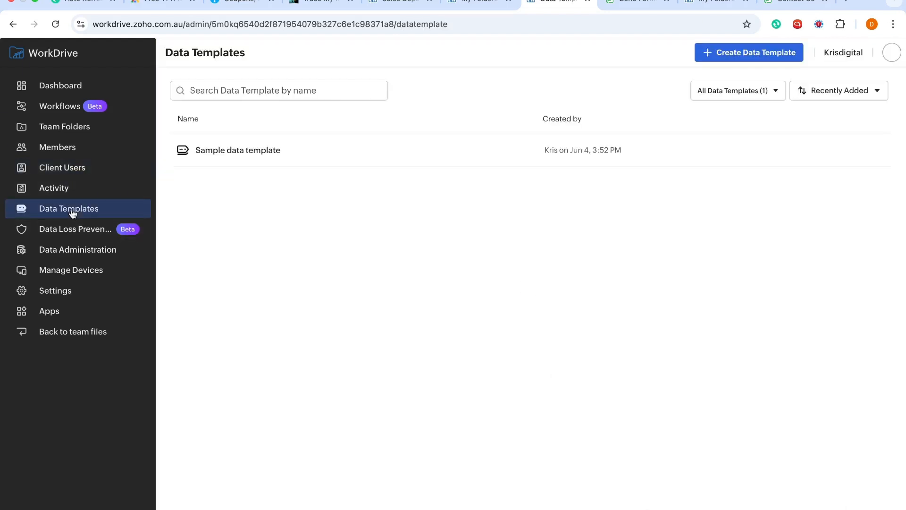
click(773, 50)
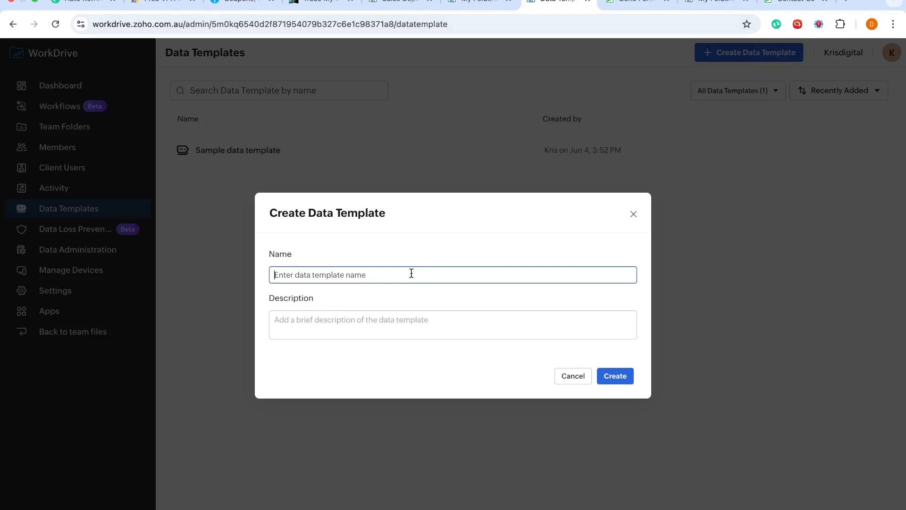
text(test Data template)
click(623, 377)
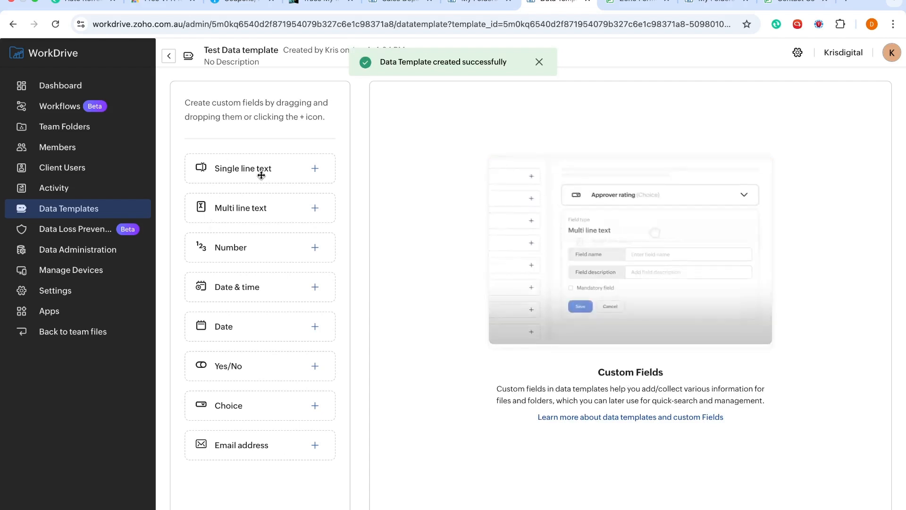
Add a mandatory single line text field named Client Name to the data template
click(318, 171)
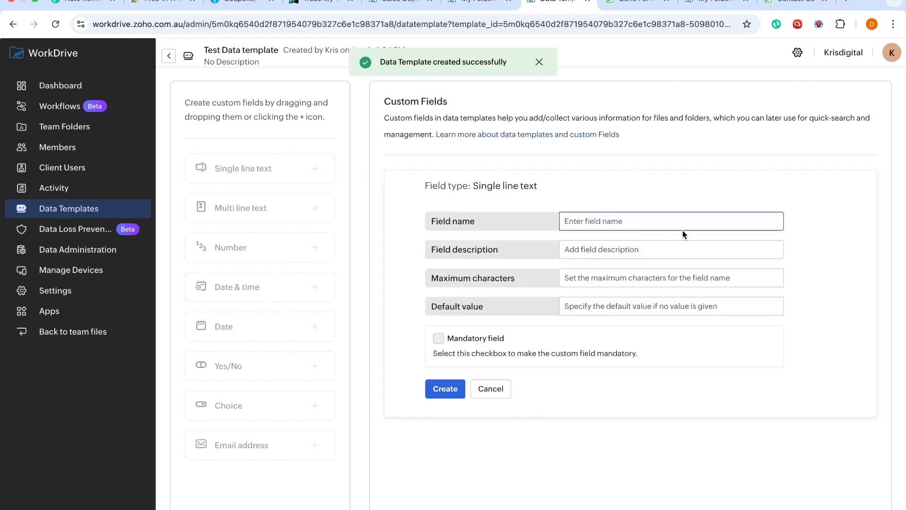
text(Client Name)
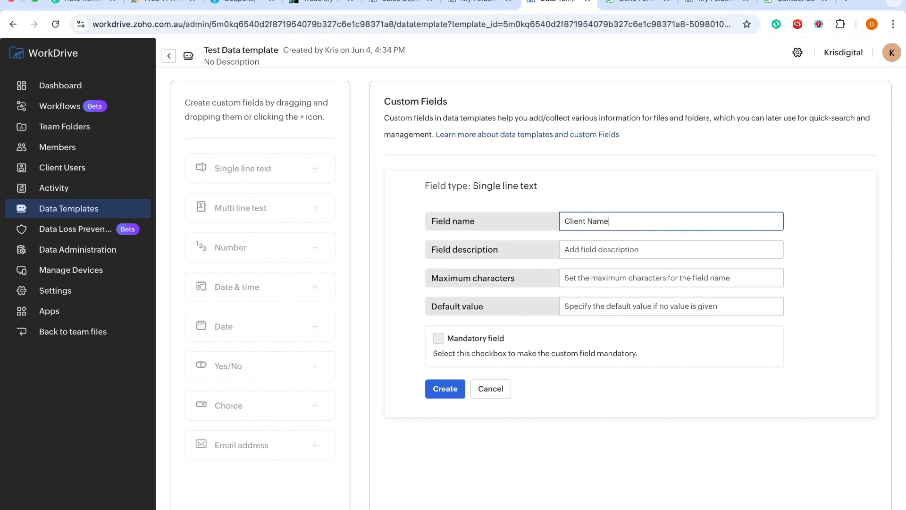
click(438, 339)
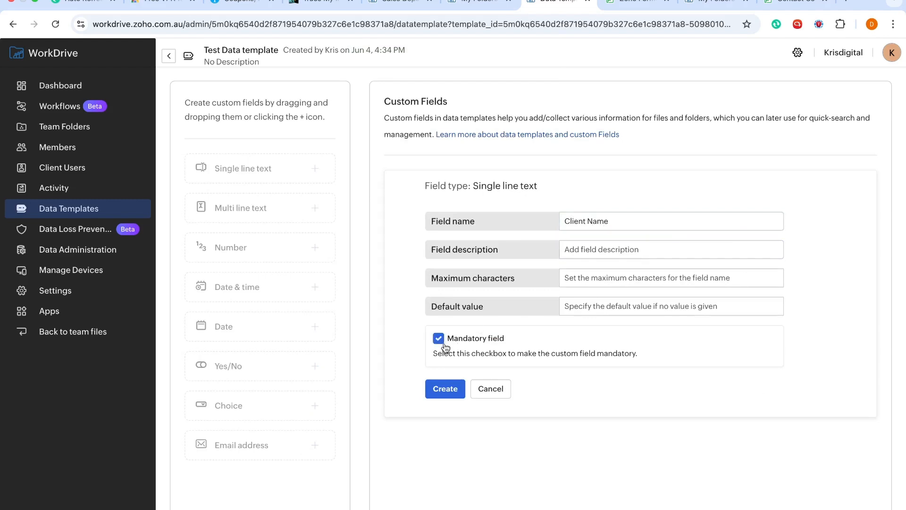
click(452, 391)
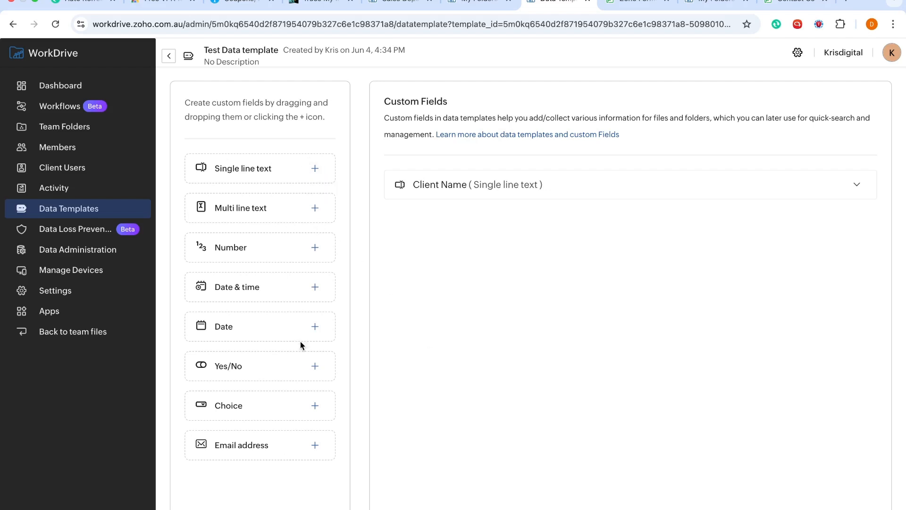
Add a dropdown choice field named Document Type with the options Invoice, Contract and Report
click(313, 408)
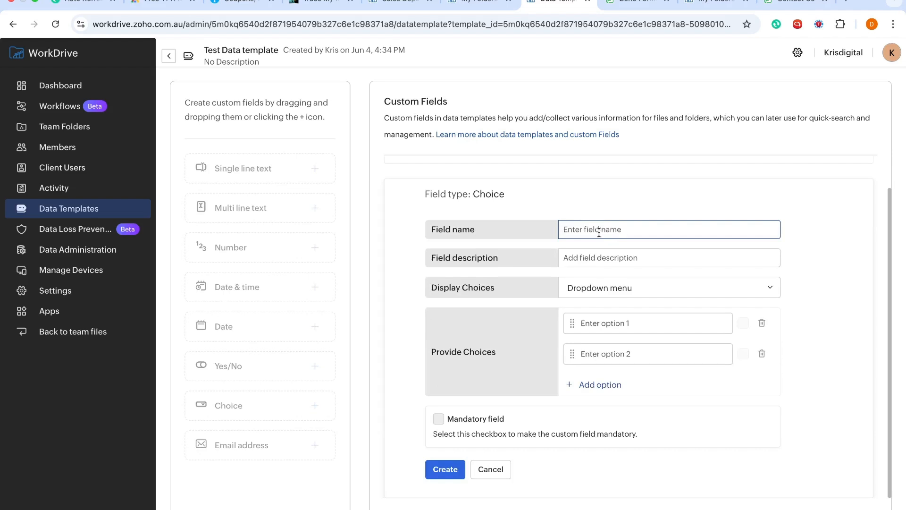
text(Document Type)
click(614, 323)
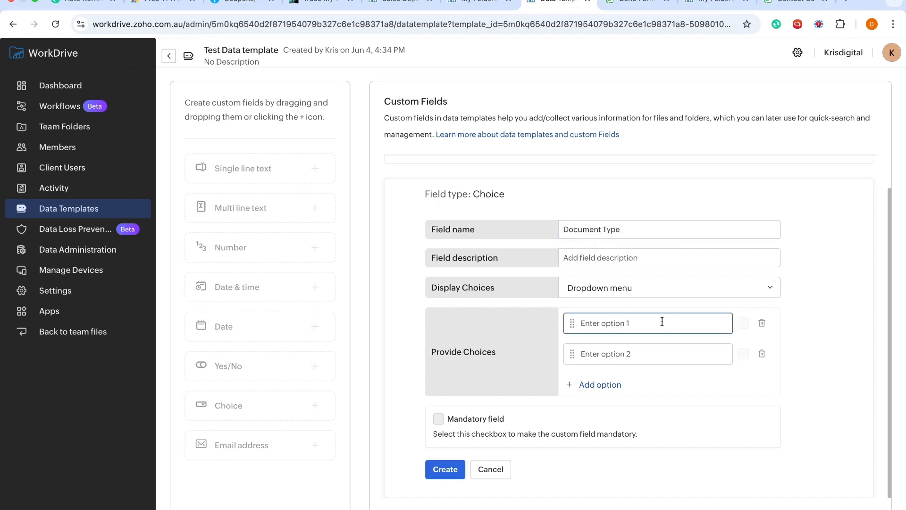
text(Invoice)
click(672, 356)
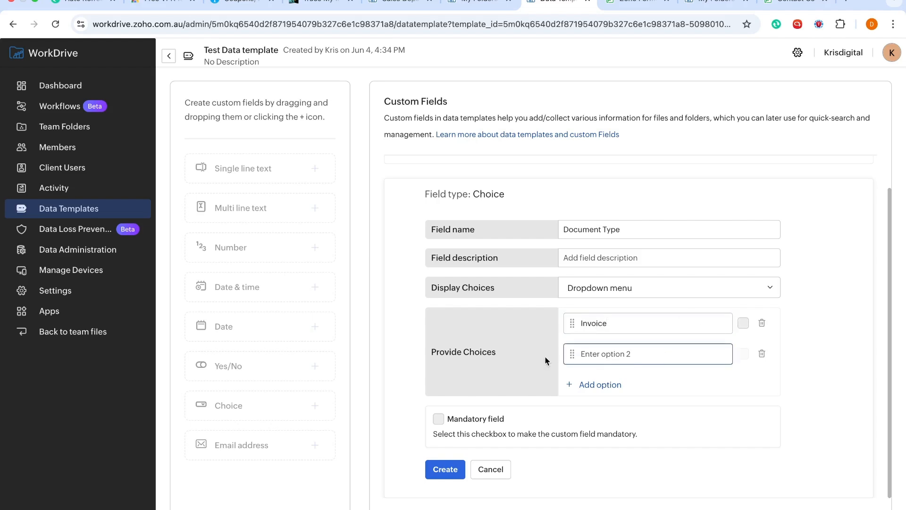
text(Contract)
click(595, 386)
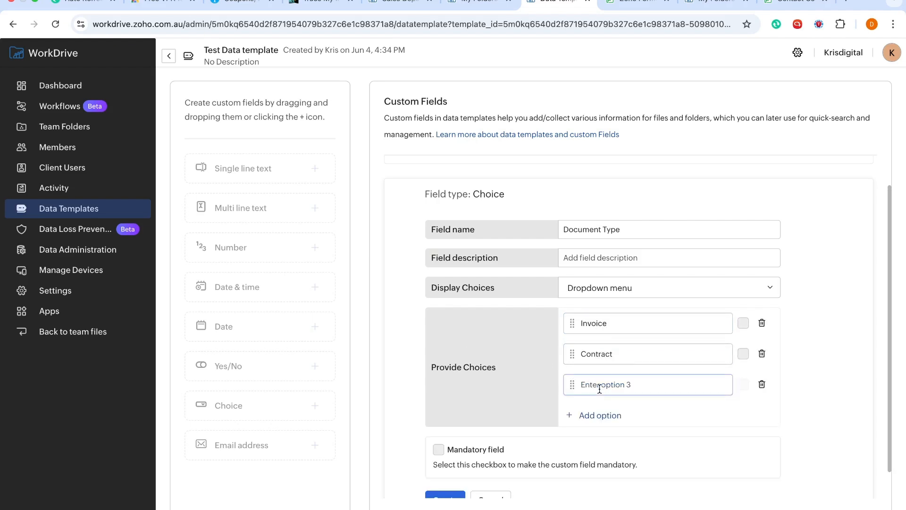
click(600, 387)
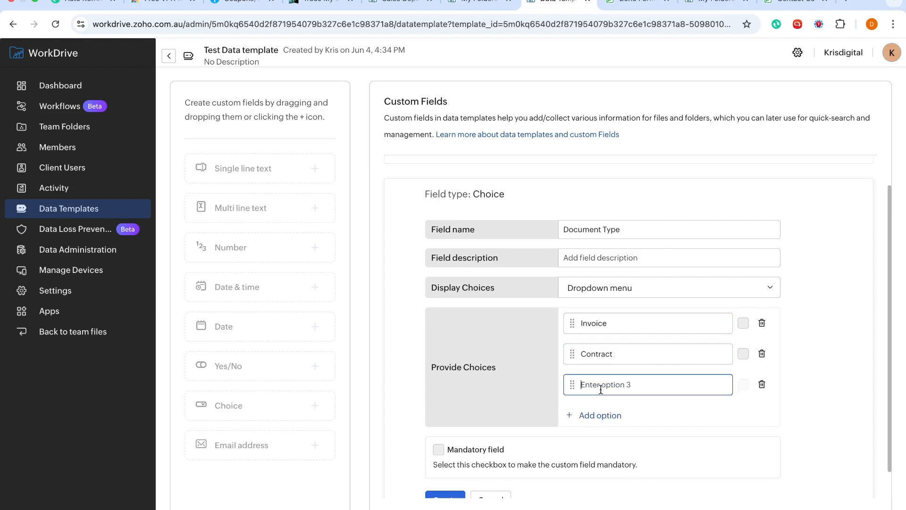
text(Report)
scroll(680, 399, down, 1)
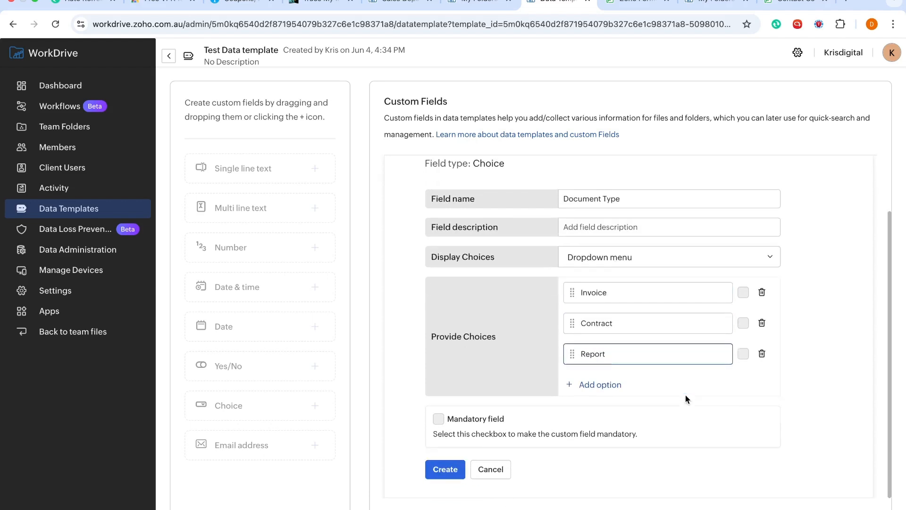
click(439, 420)
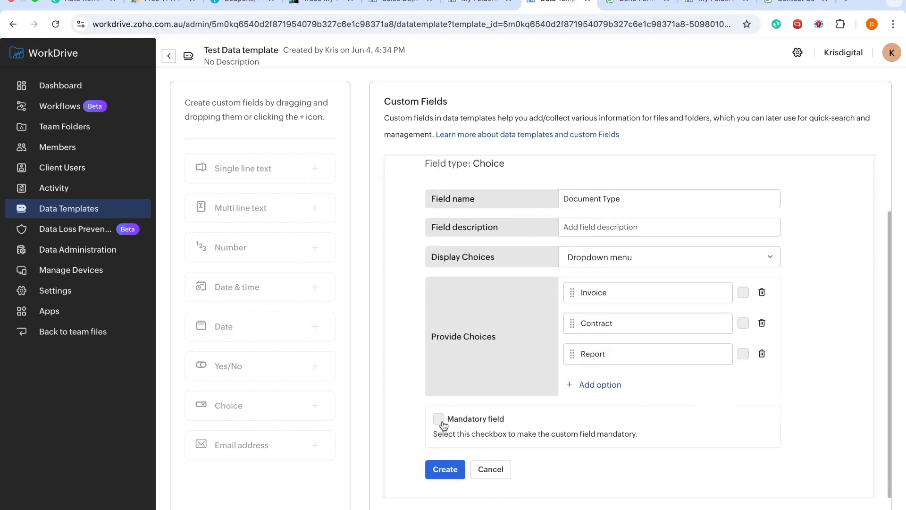
click(447, 470)
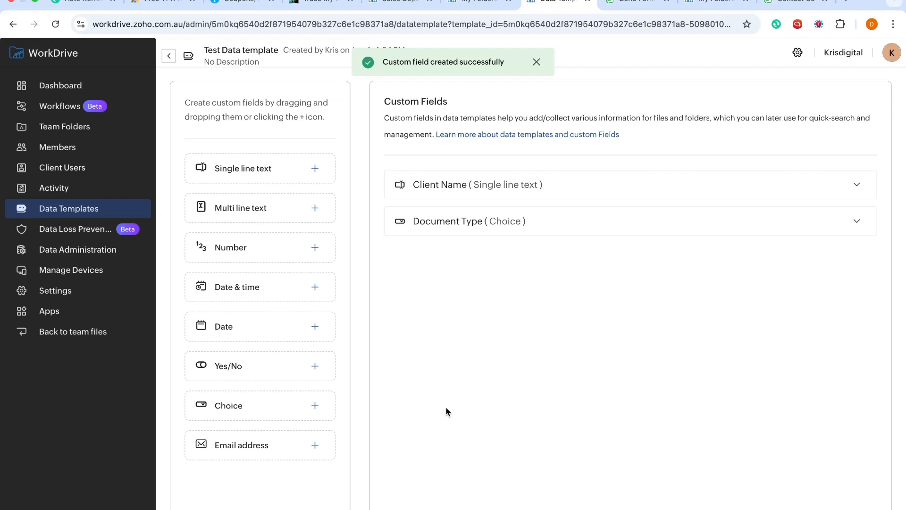
Add a mandatory date field named Upload Date to the data template
click(315, 327)
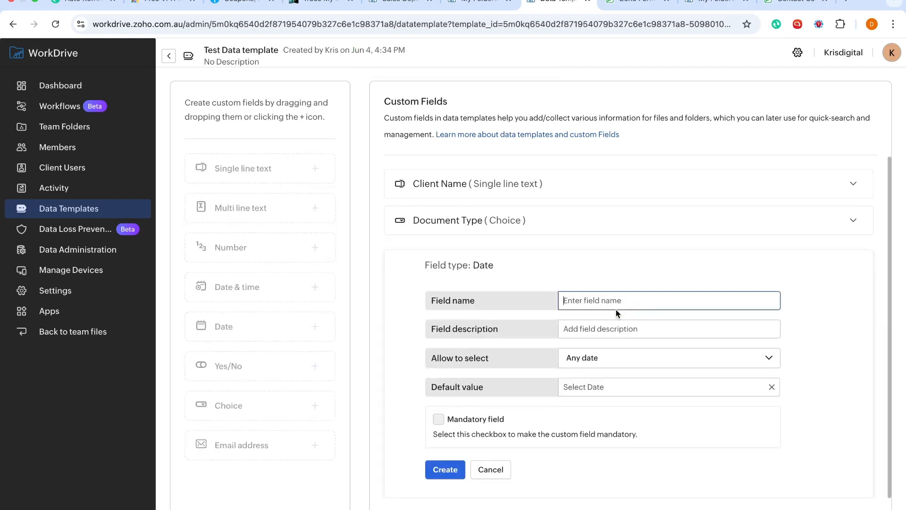
text(Upload Date)
click(443, 422)
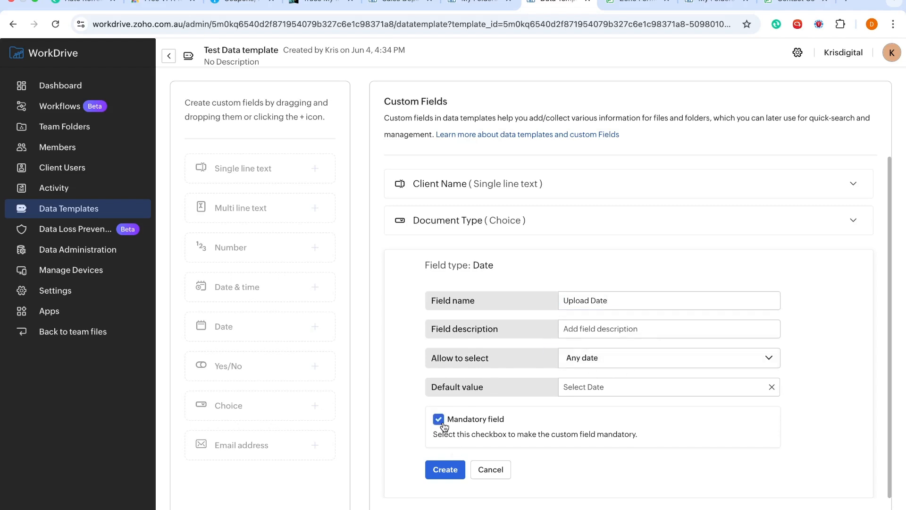
click(439, 420)
click(439, 420)
click(454, 469)
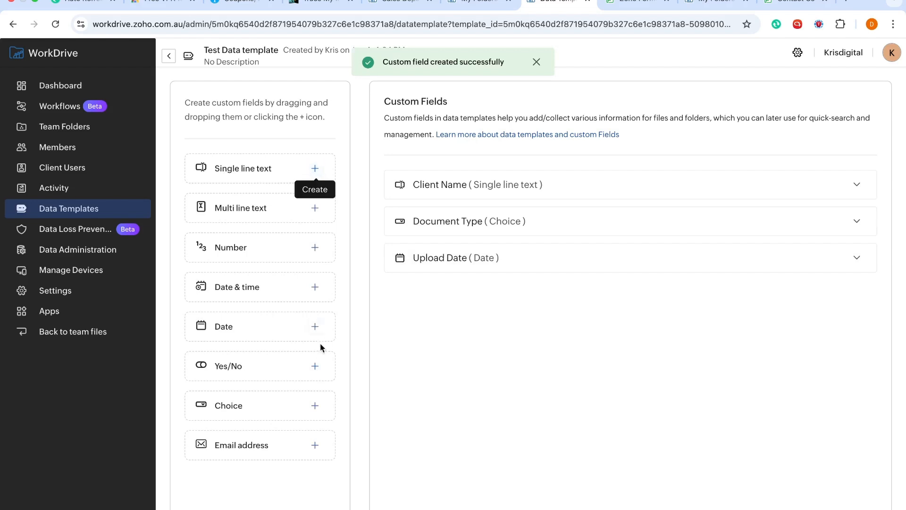
Add a mandatory Yes/No field named Approved to the data template
click(316, 367)
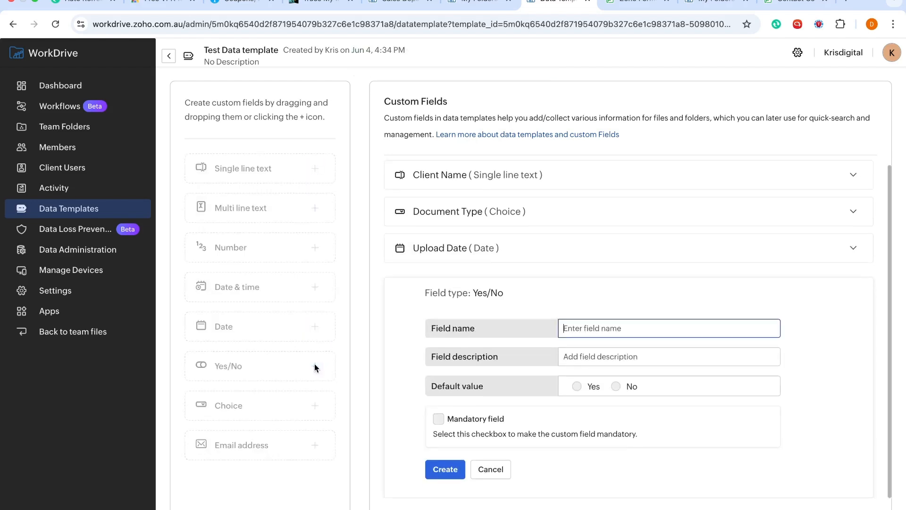
text(Approved)
click(439, 419)
click(453, 469)
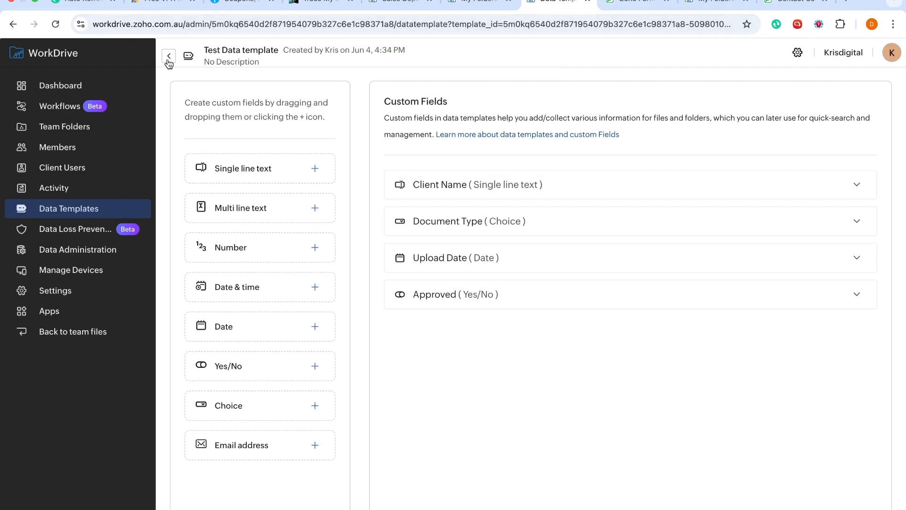
Open the data template settings of the Sales Department team folder
click(492, 2)
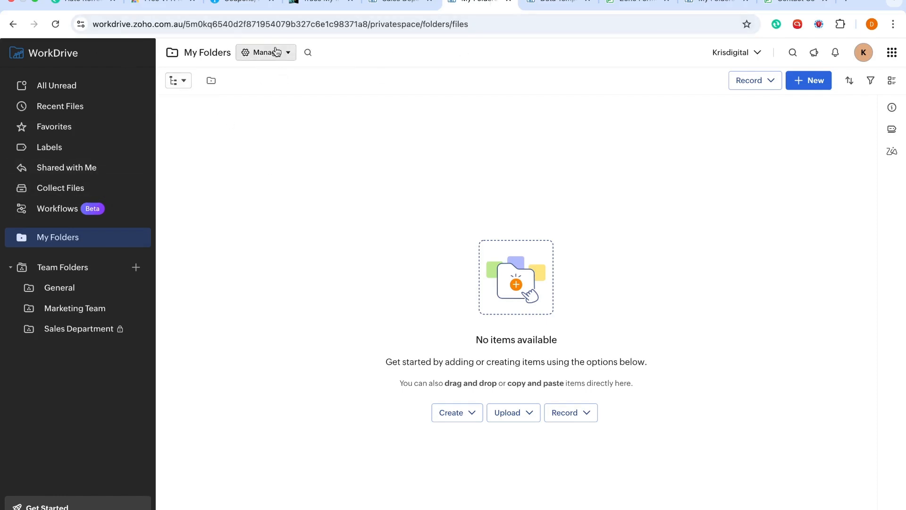
click(95, 331)
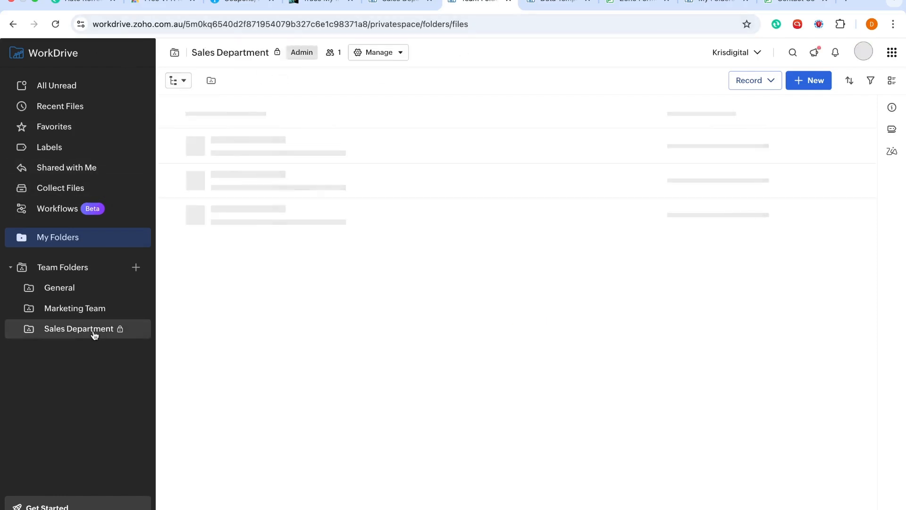
click(379, 55)
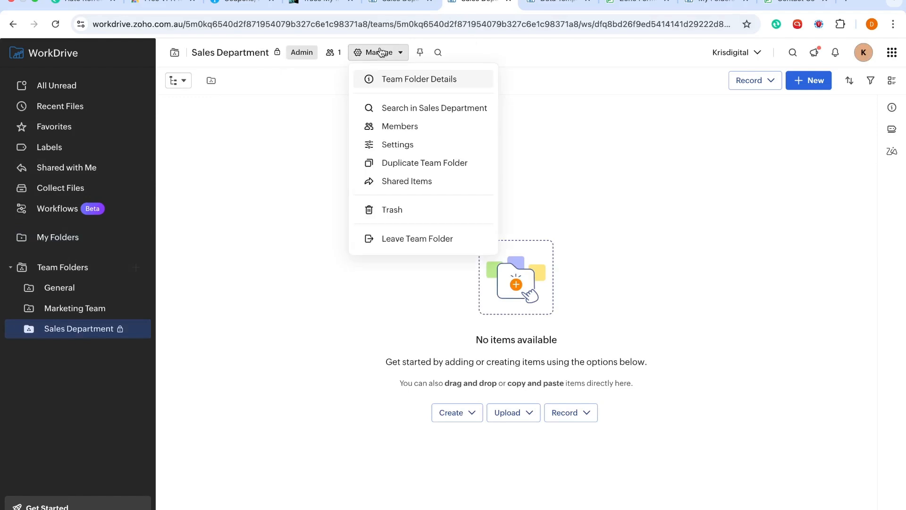
click(412, 80)
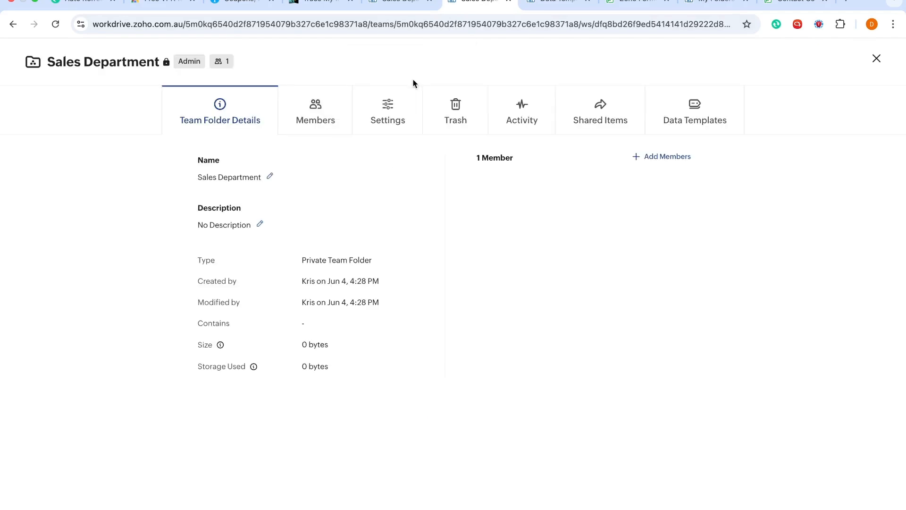
click(720, 121)
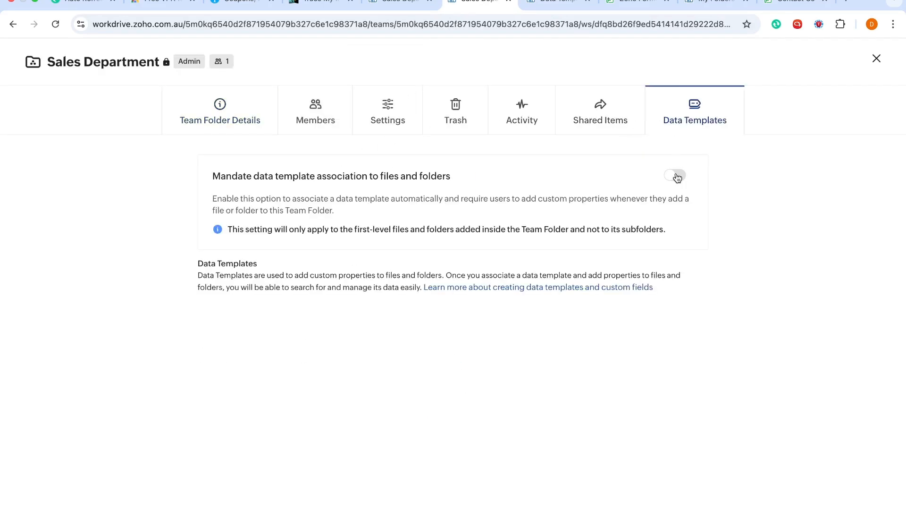
click(677, 176)
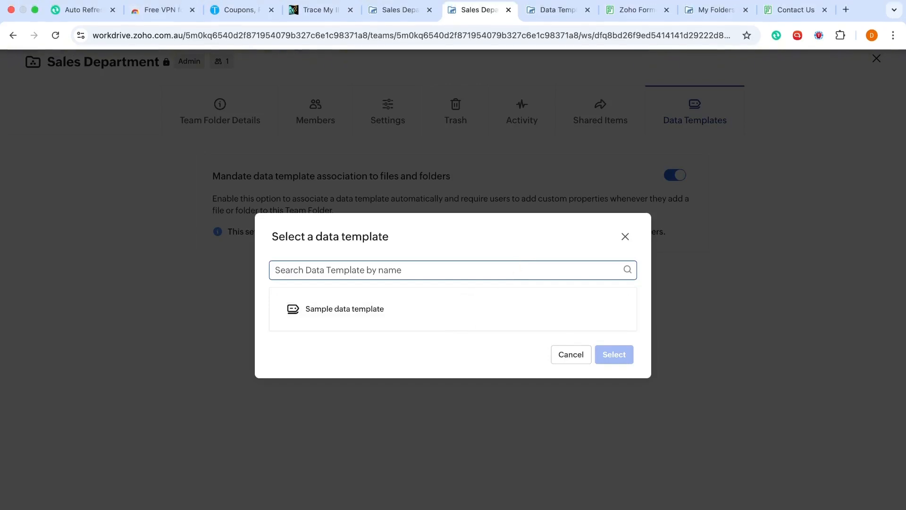
click(378, 14)
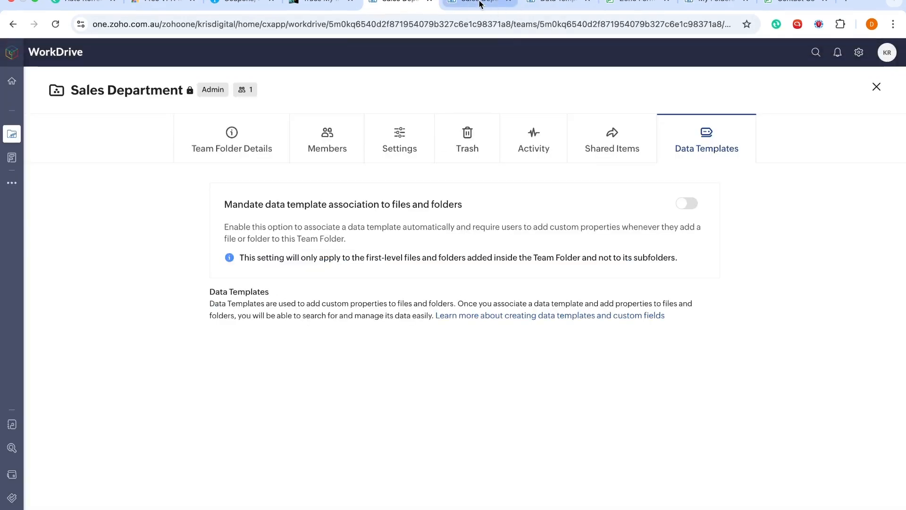
click(479, 4)
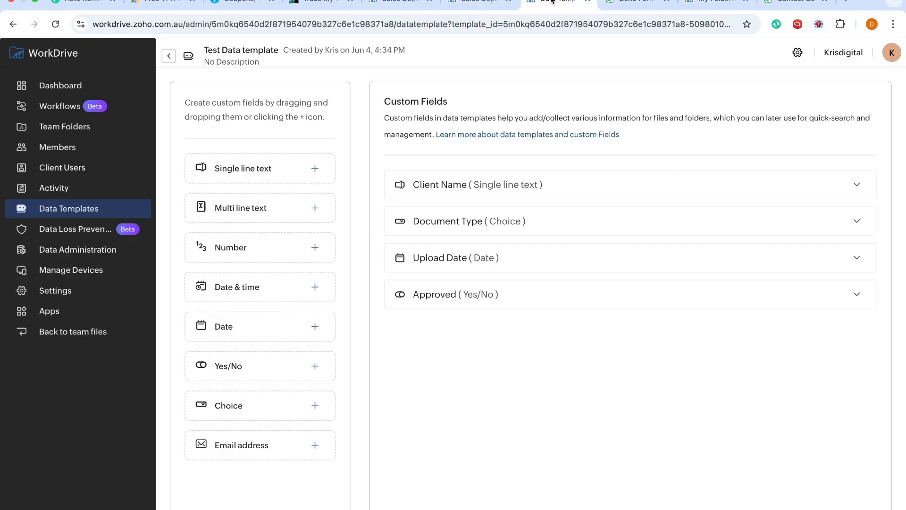
click(557, 2)
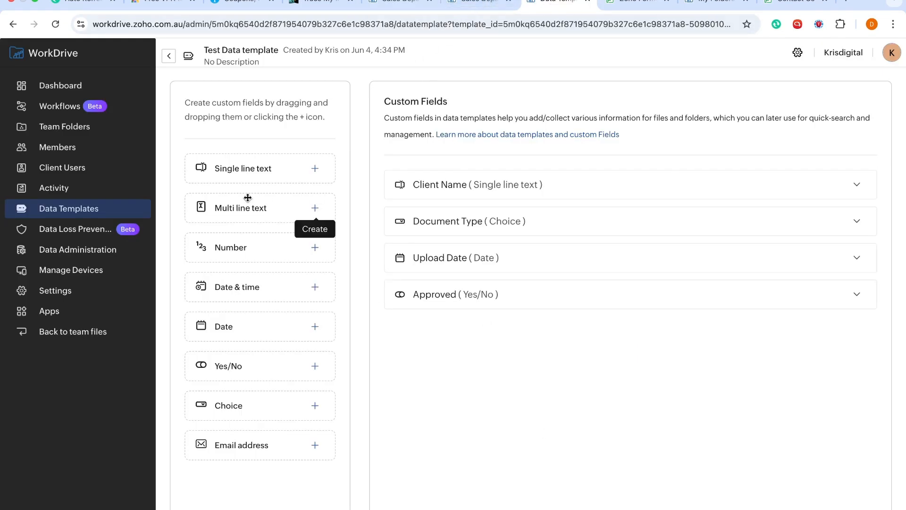
click(168, 56)
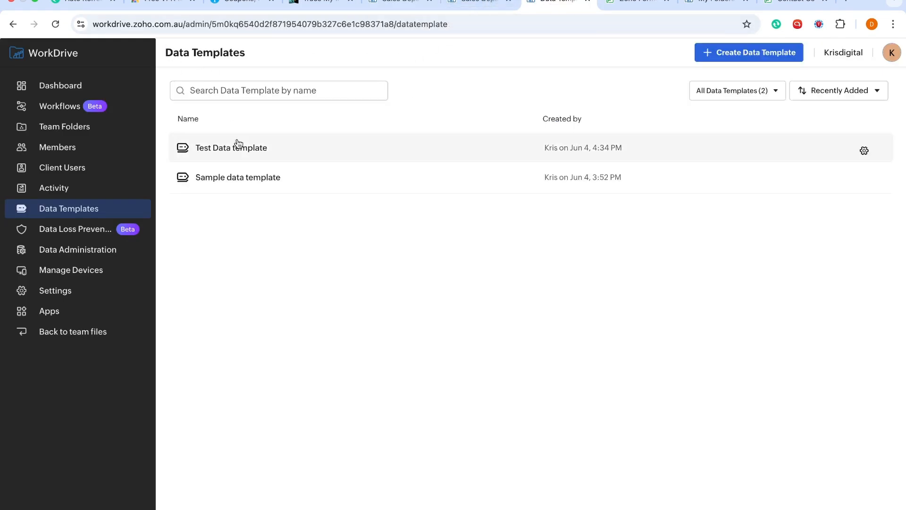
click(386, 3)
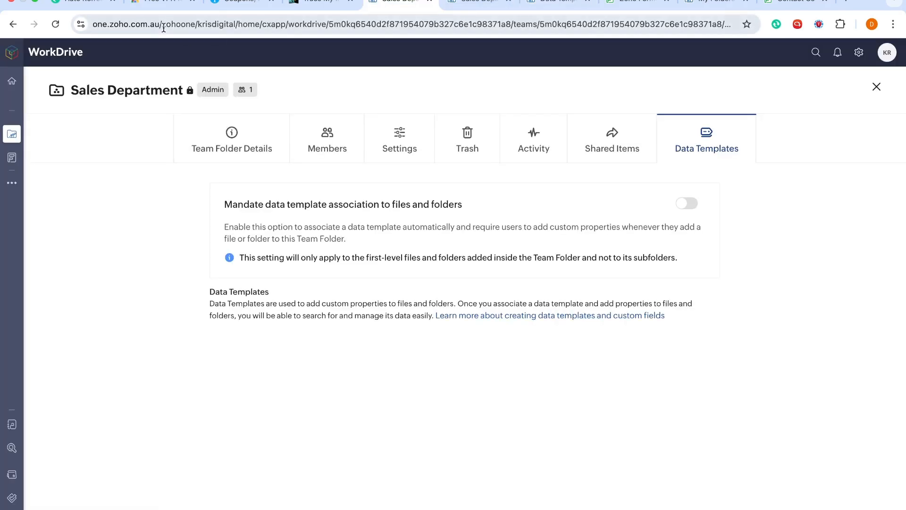
Reload the Sales Department team folder and mandate data template association for it using Test Data template
click(55, 25)
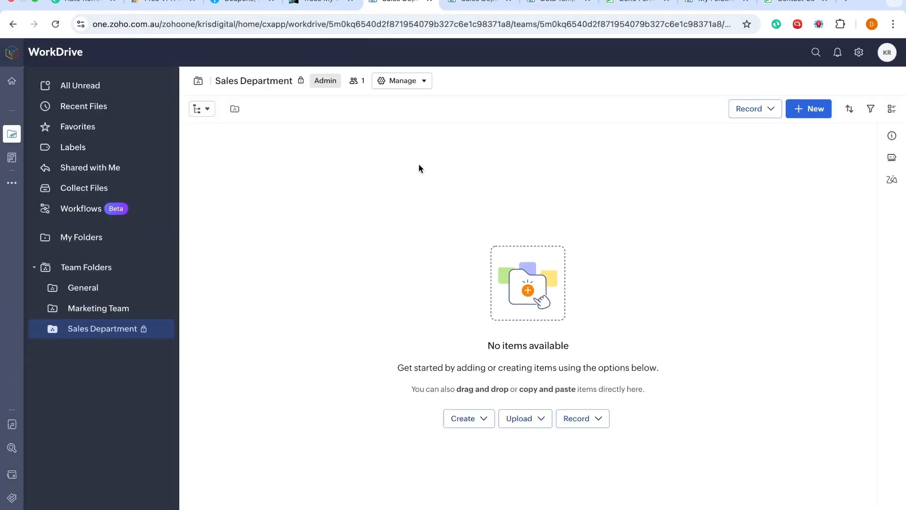
click(402, 79)
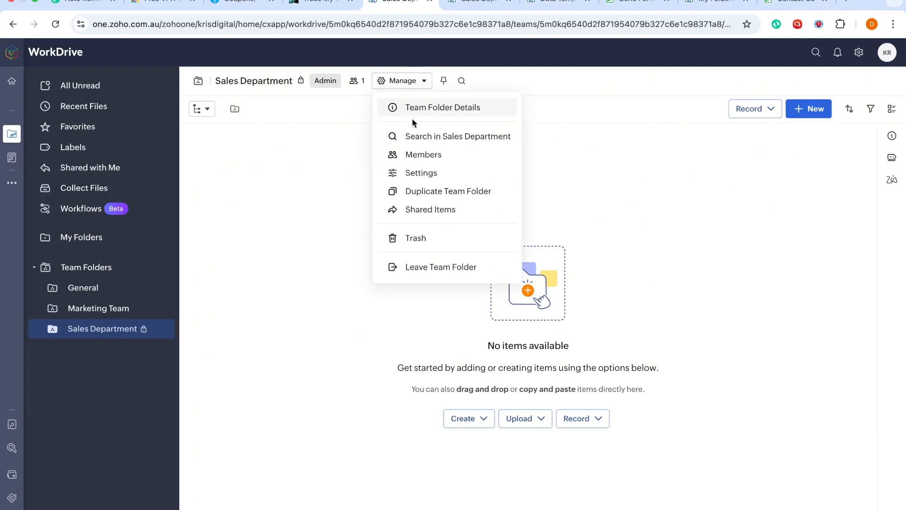
click(419, 108)
click(700, 151)
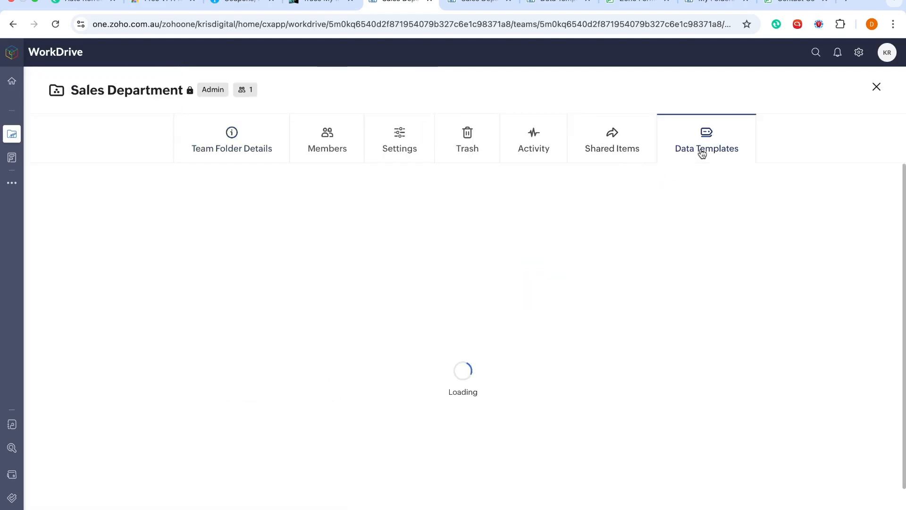
click(687, 203)
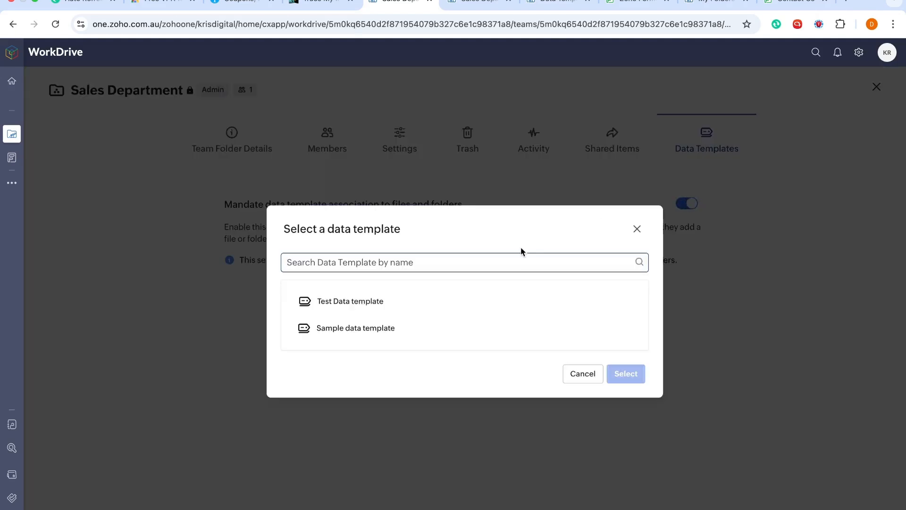
click(367, 300)
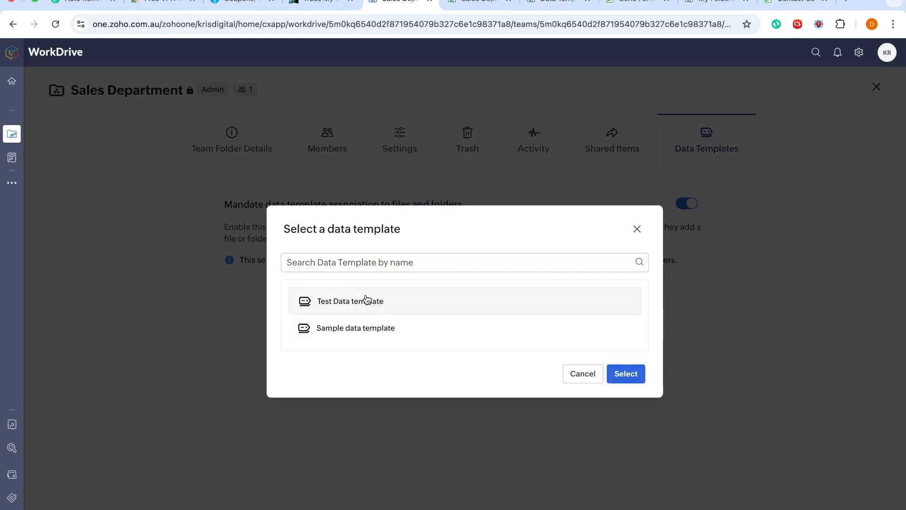
click(624, 374)
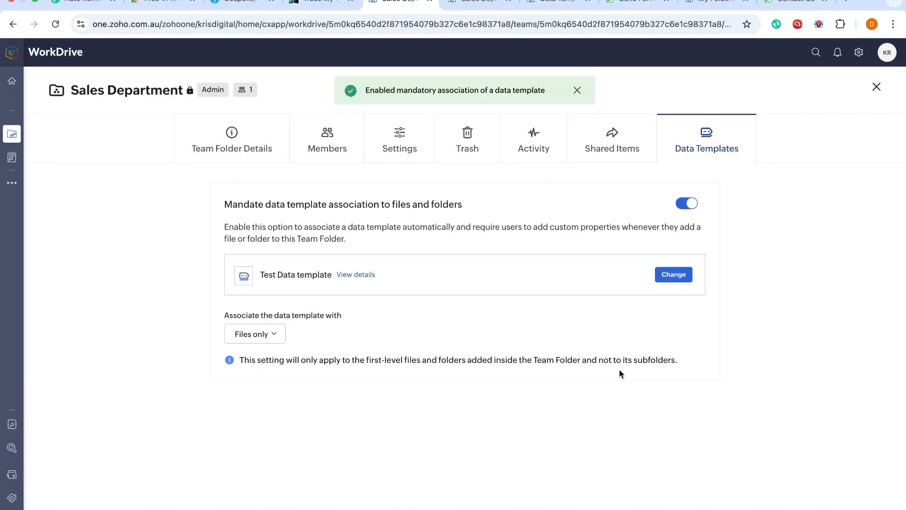
Limit the mandatory template association to Folders only and close the team folder settings
click(264, 341)
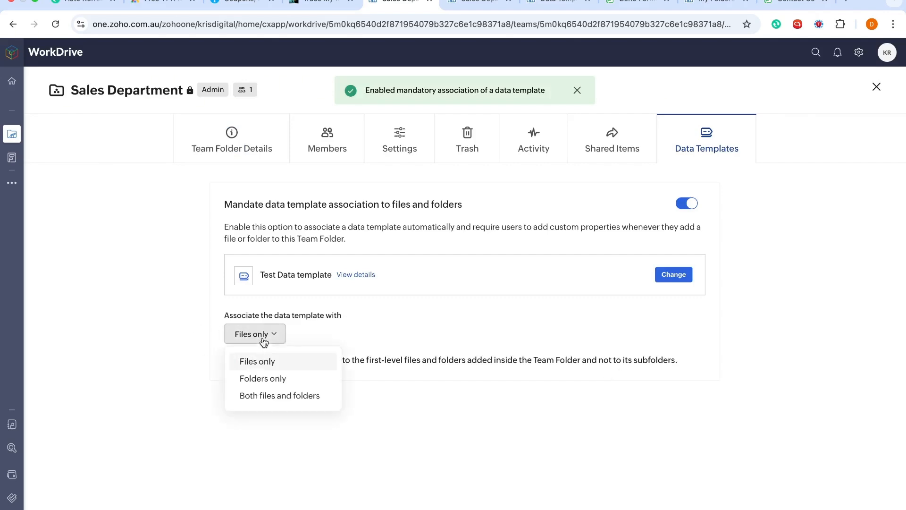
click(281, 382)
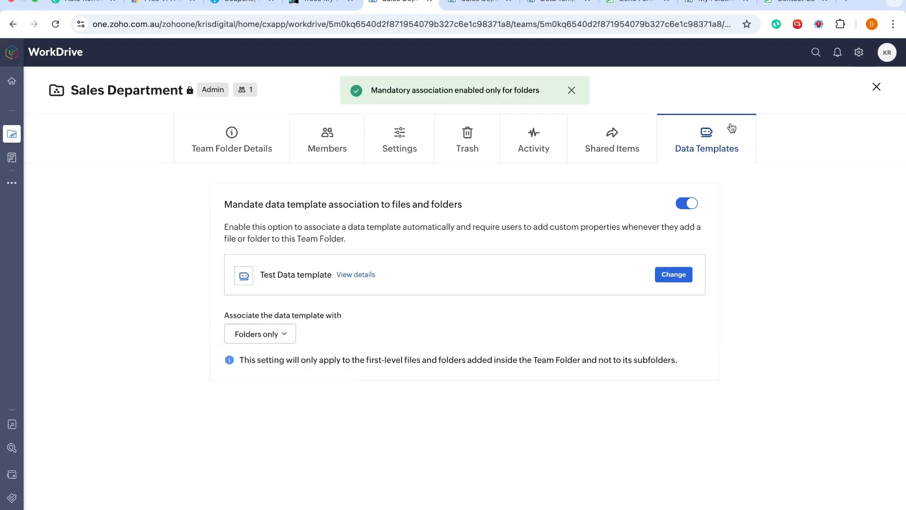
click(877, 88)
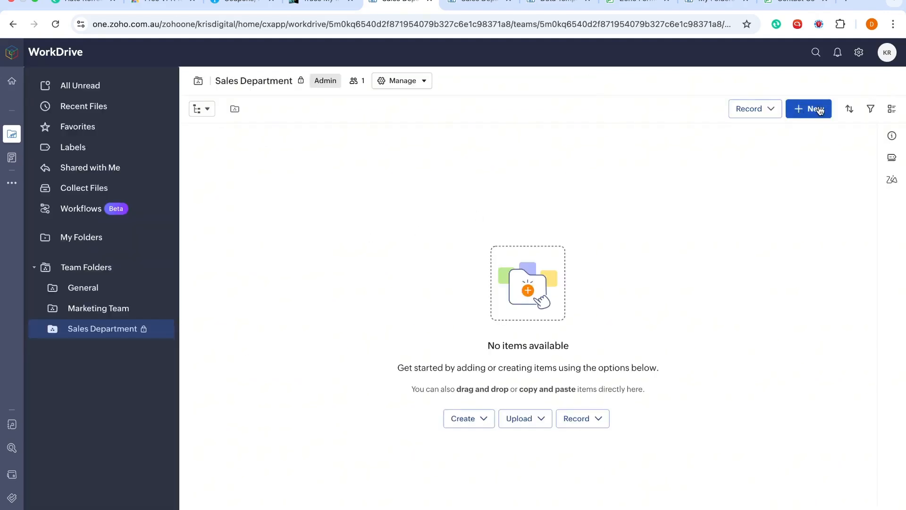
Create a folder in Sales Department named with the owner's first name followed by Test, keeping access for all team folder members
click(803, 110)
click(718, 138)
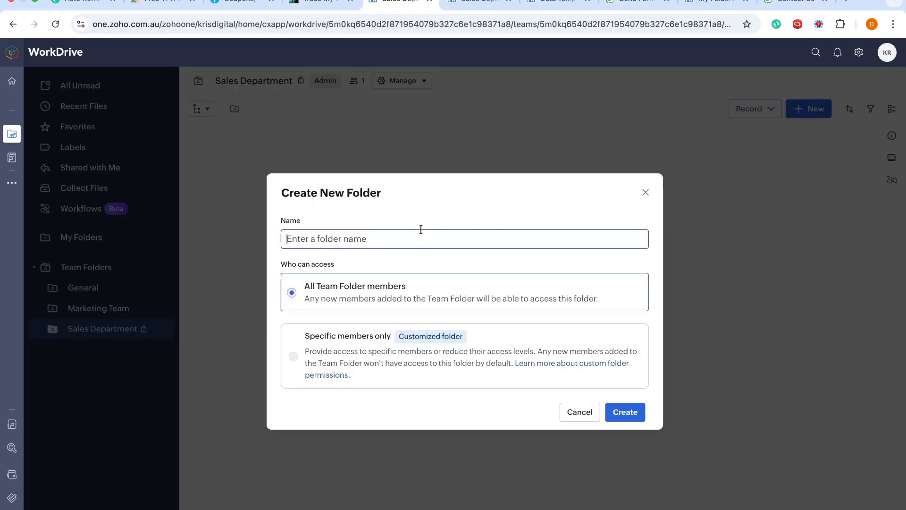
text(Kris Test)
click(625, 412)
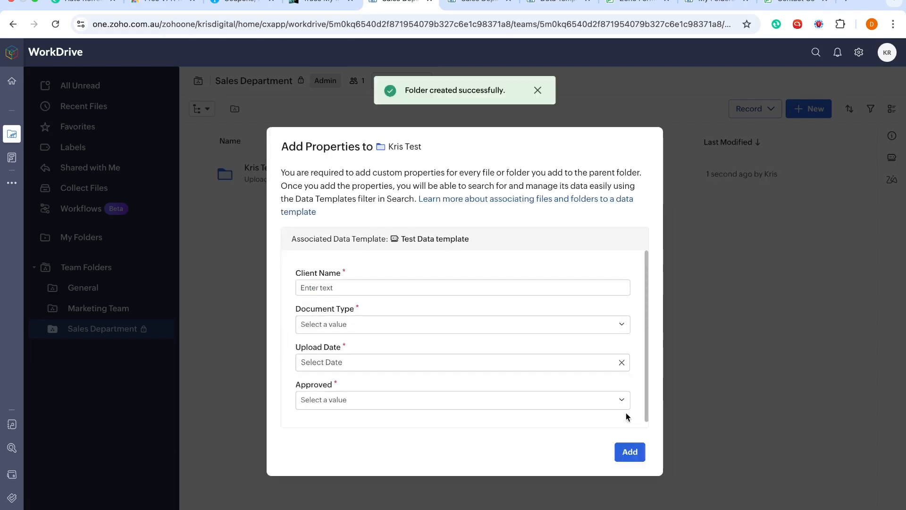
Add the new folder's properties: the client's full name, document type Contract, upload date Jun 04, 2025 and Approved set to No
click(450, 283)
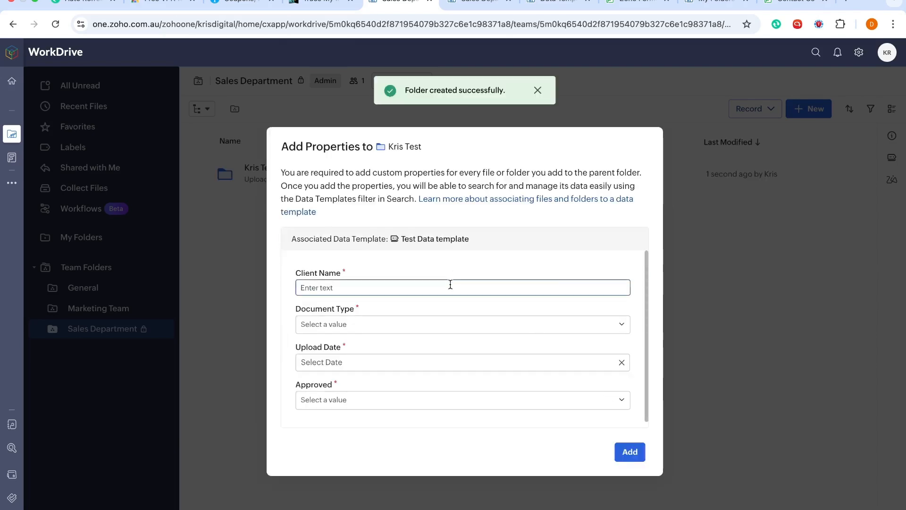
text(Isaa)
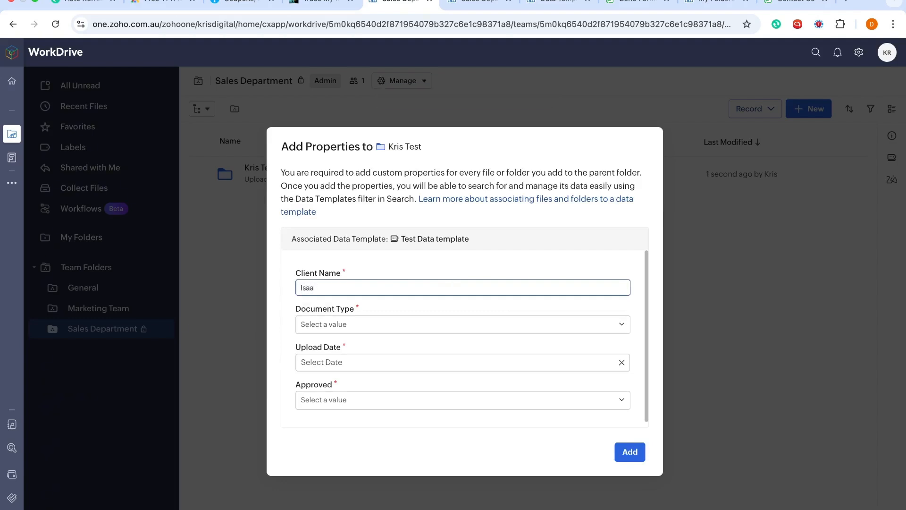
text(c Newton)
click(425, 327)
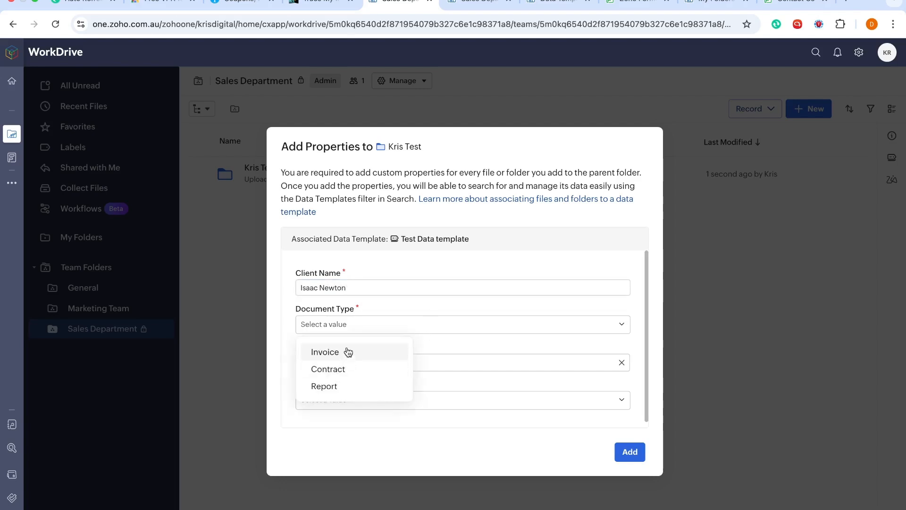
click(339, 369)
click(365, 367)
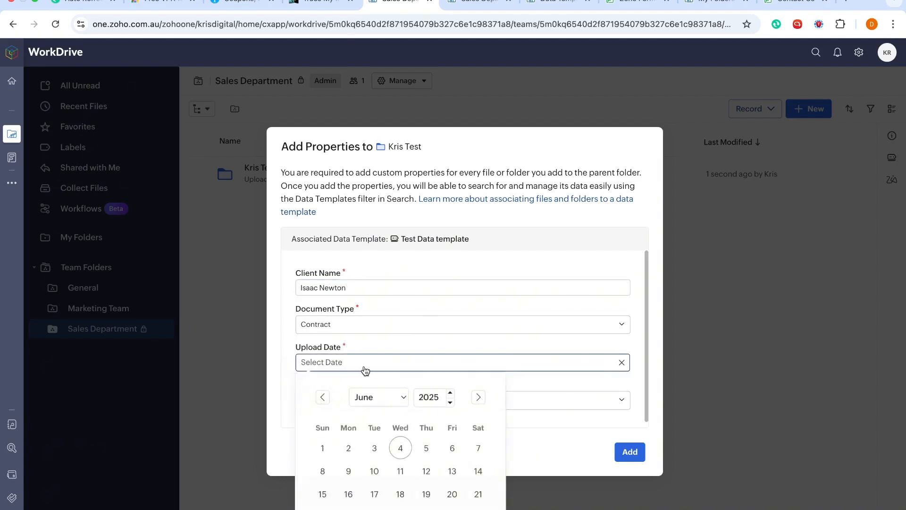
click(400, 447)
click(391, 407)
click(360, 441)
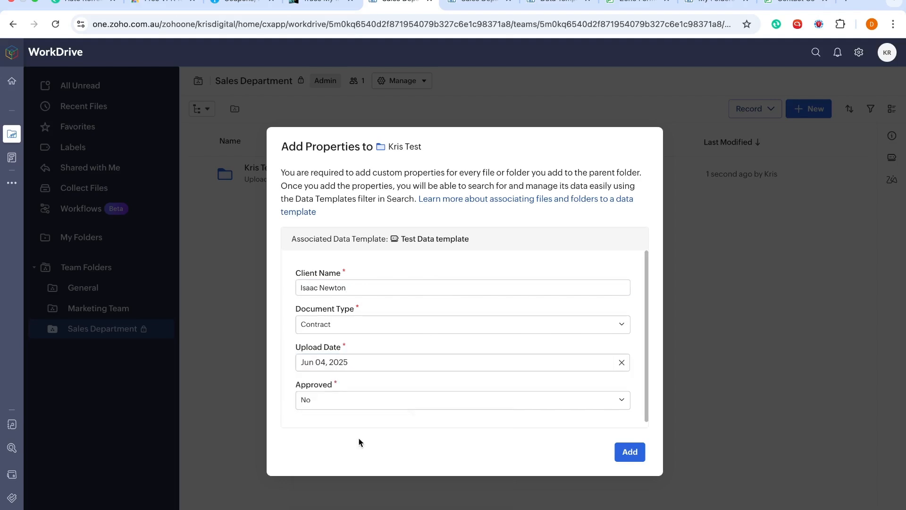
click(630, 452)
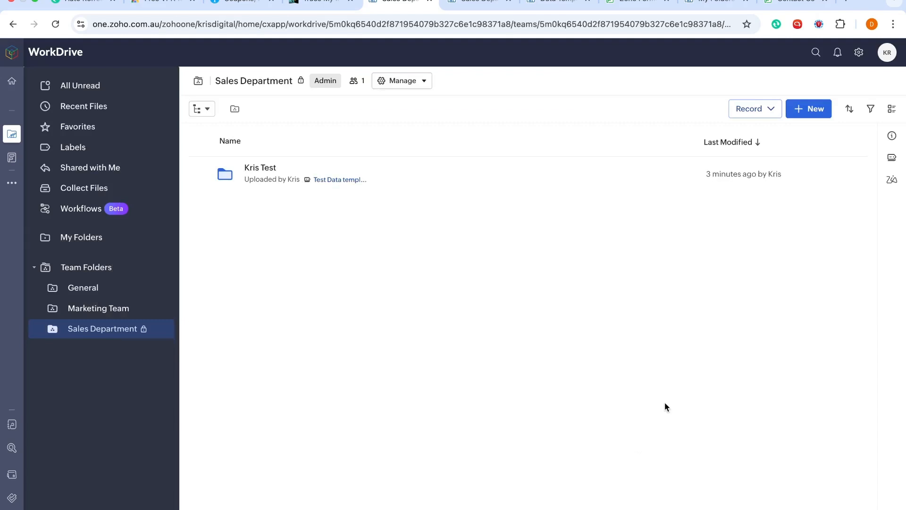
Search for items associated with Test Data template whose Client Name contains the client's first name
click(816, 53)
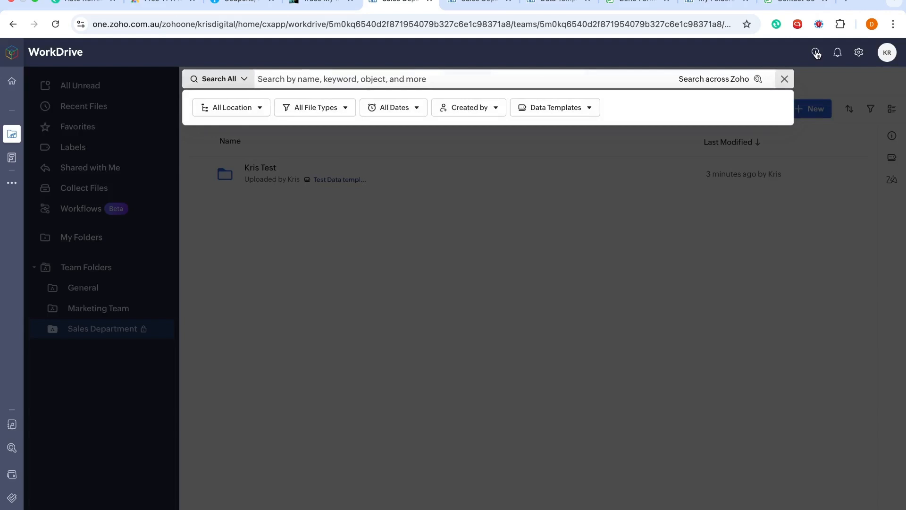
click(566, 118)
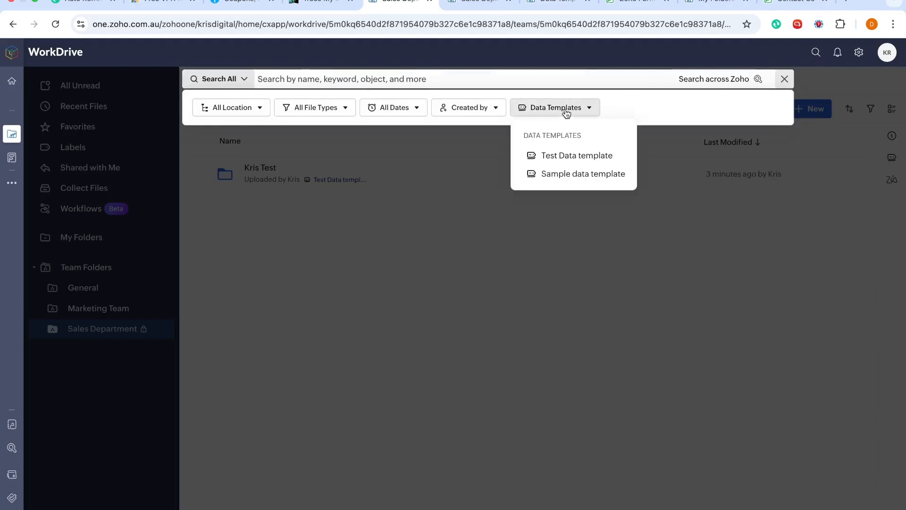
click(559, 155)
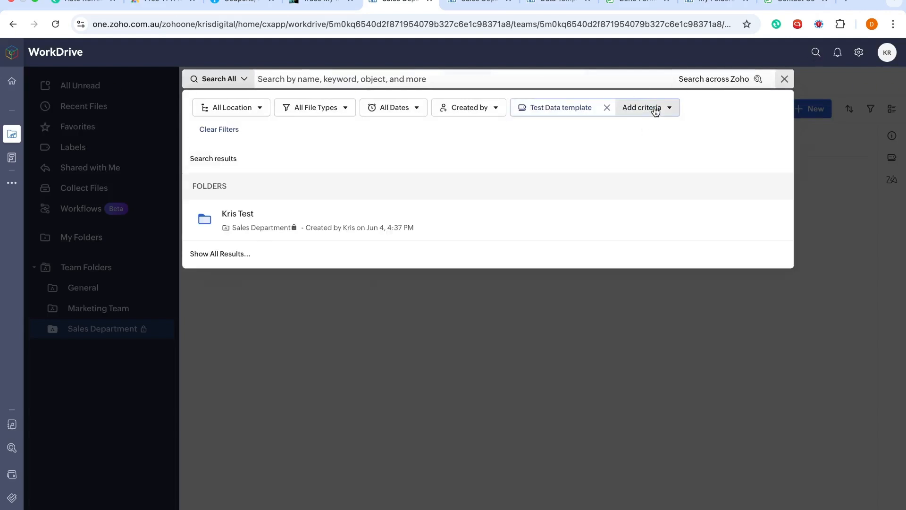
click(656, 109)
click(278, 186)
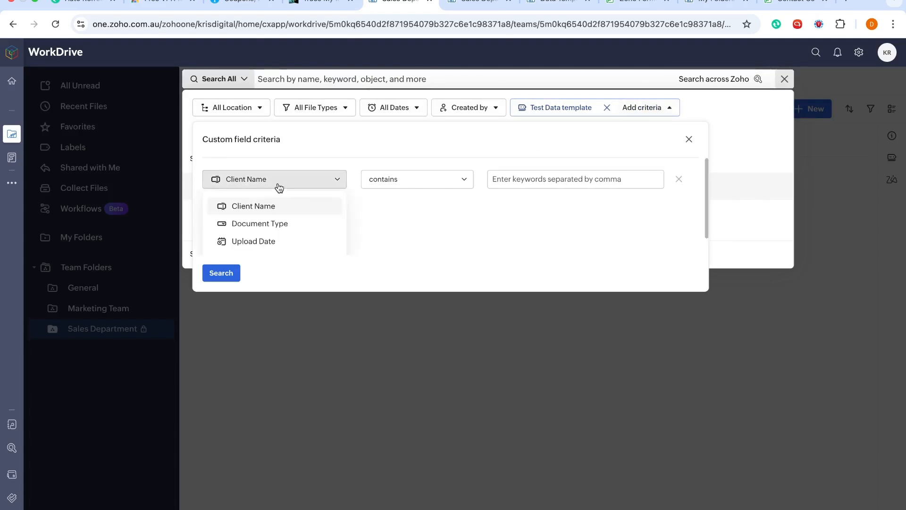
click(520, 179)
text(isaac)
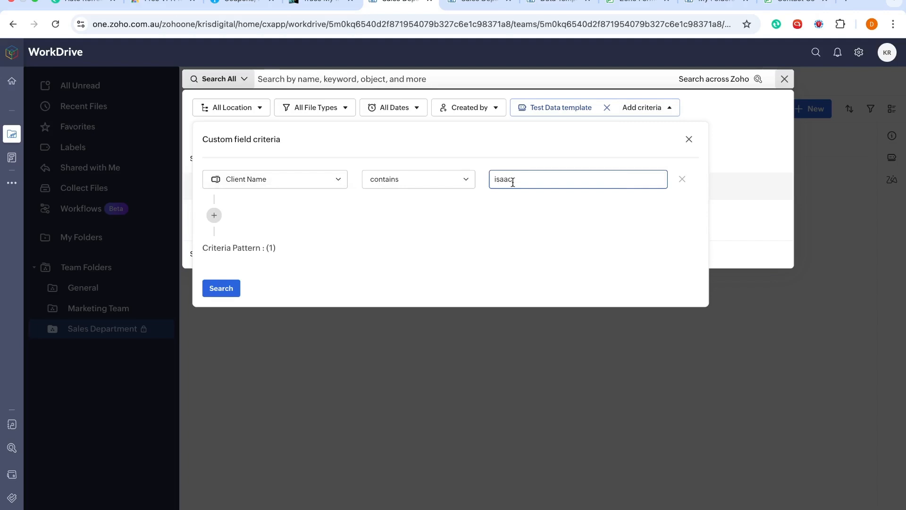
click(223, 285)
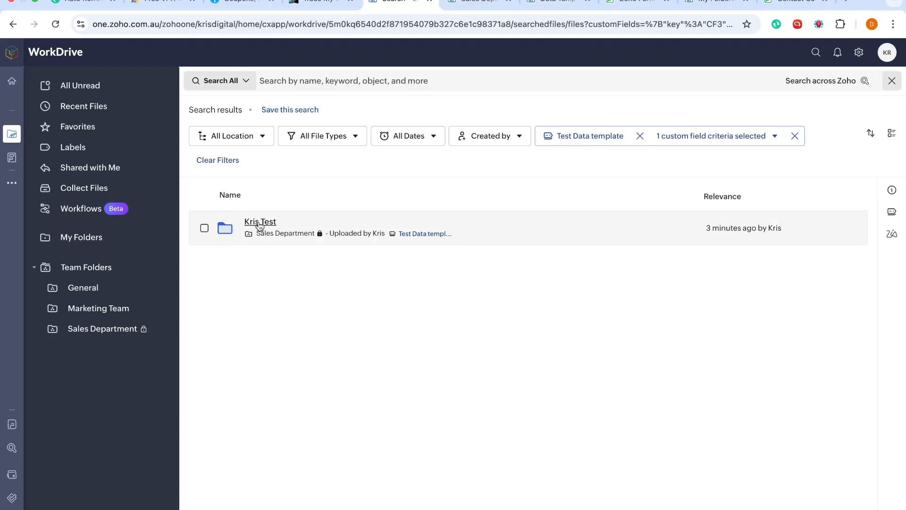
Replace the client name criterion with Document Type is equal to Contract and rerun the Test Data template search
click(425, 83)
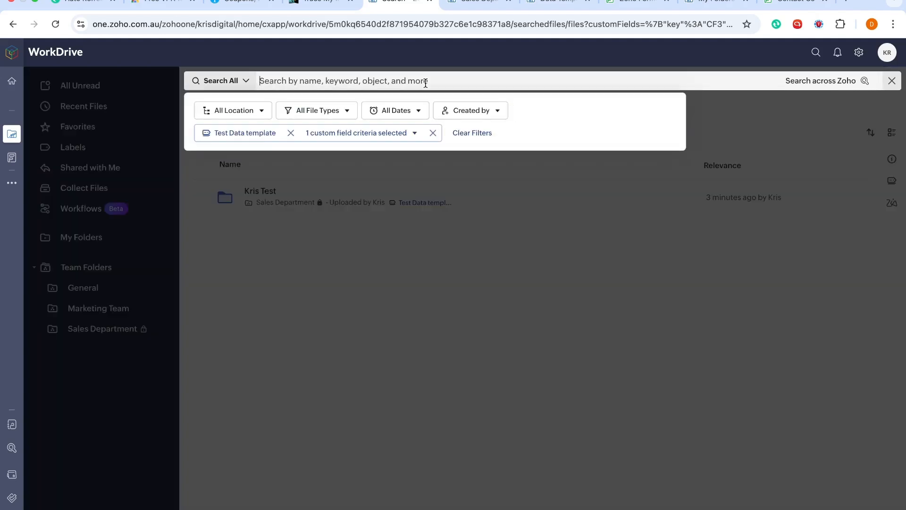
click(432, 136)
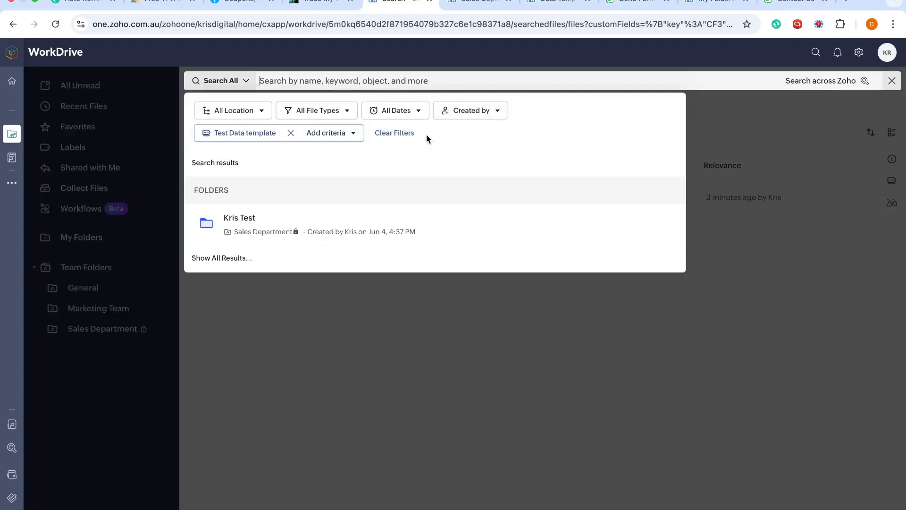
click(353, 133)
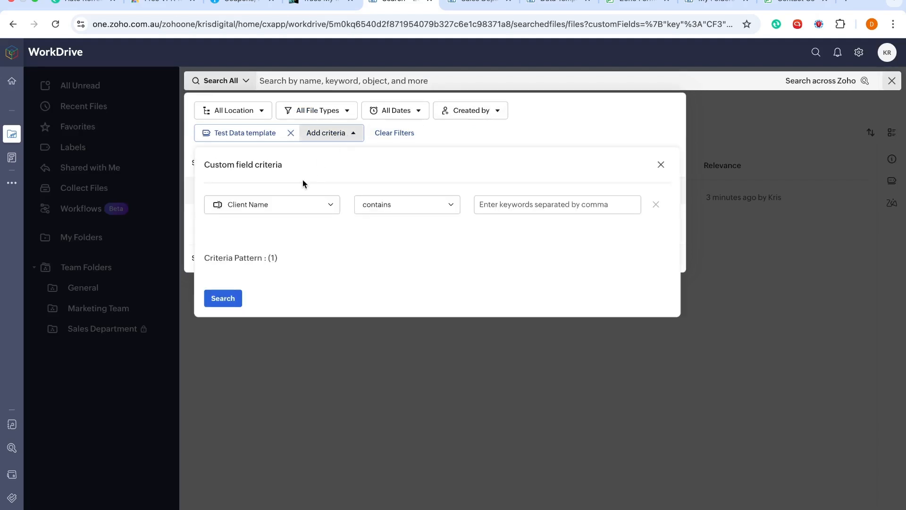
click(301, 208)
click(284, 249)
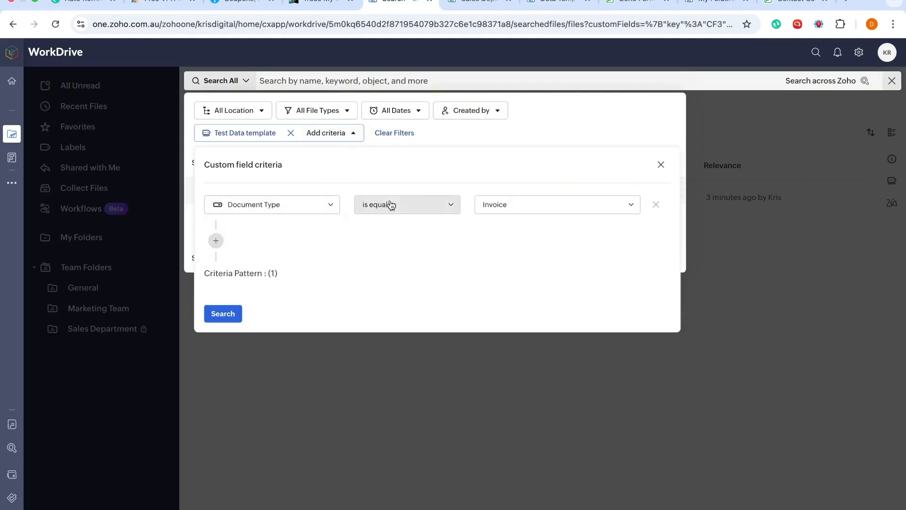
click(519, 213)
click(514, 249)
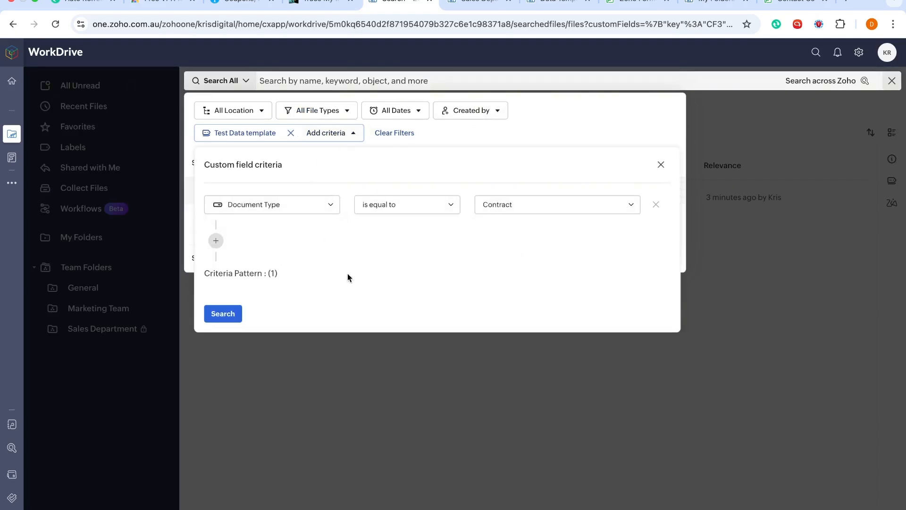
click(222, 314)
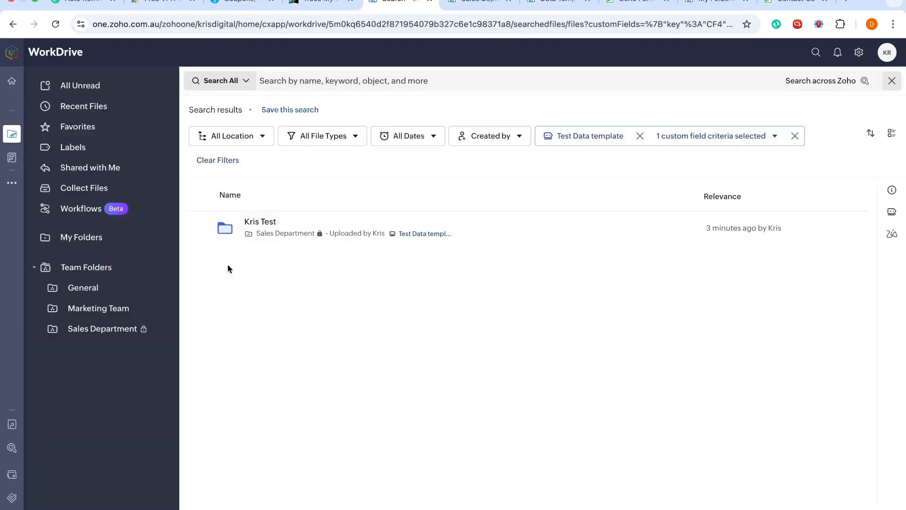
Close the search results and return to the Sales Department team folder, leaving the found folder unselected
click(306, 243)
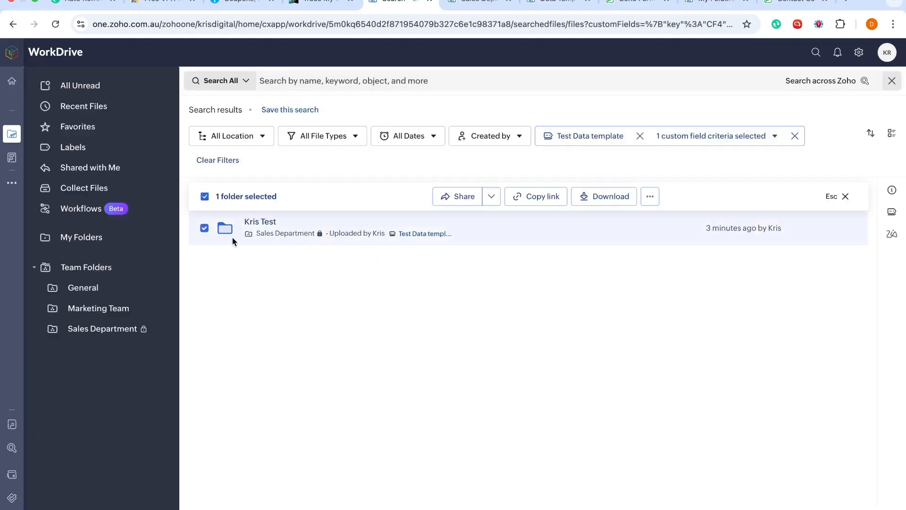
click(204, 228)
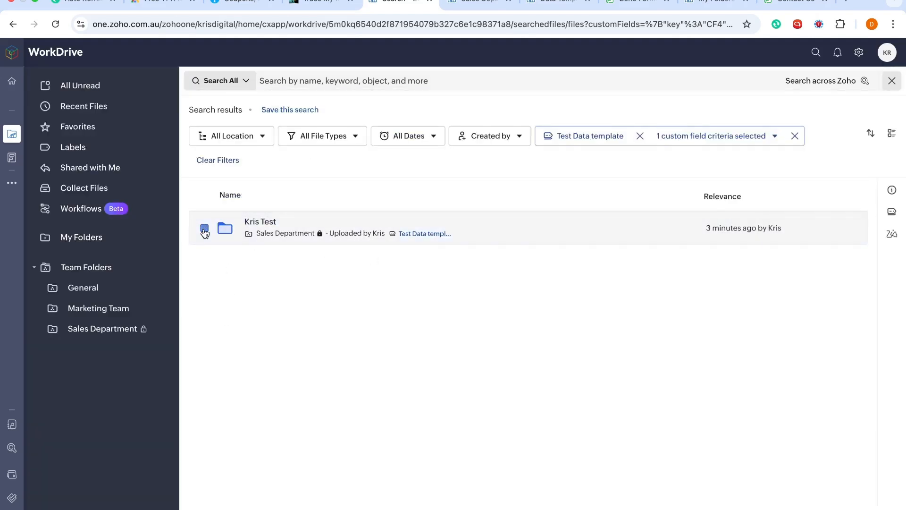
click(893, 81)
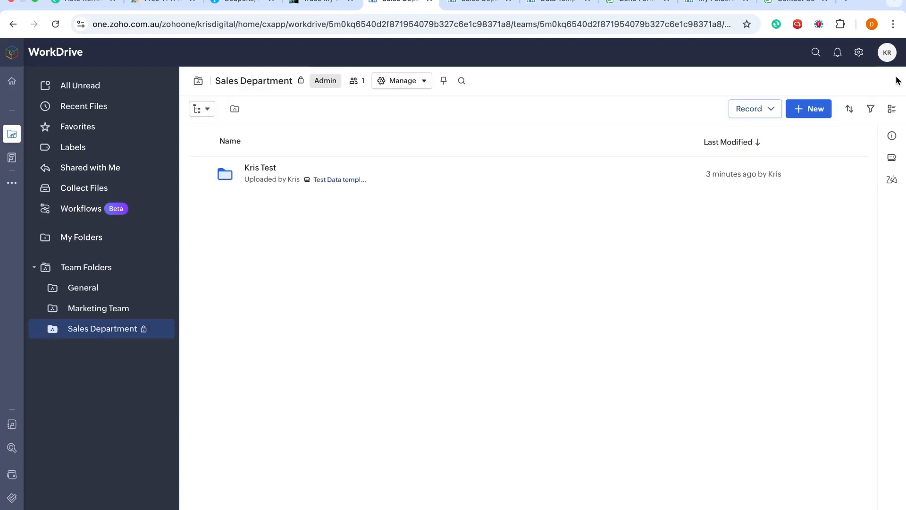
Run a new search across all locations for Test Data template items whose Client Name contains the client's first name
click(818, 53)
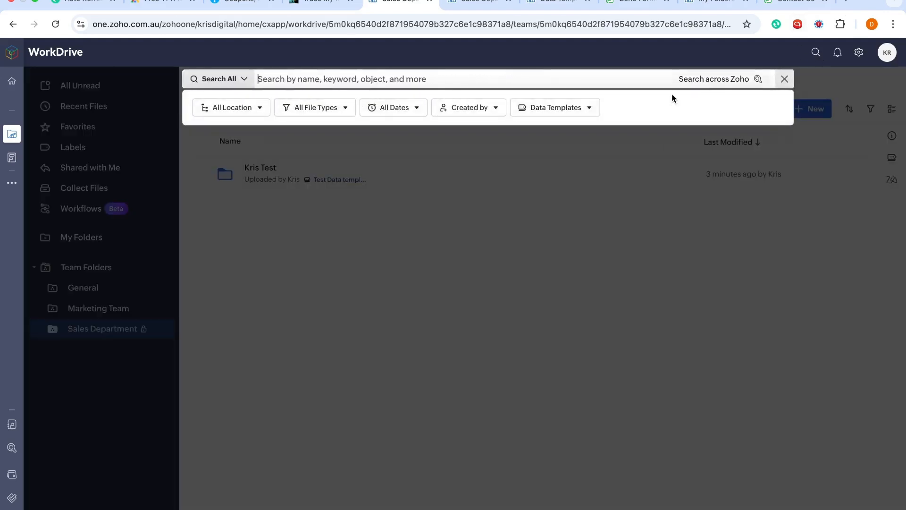
click(548, 111)
click(570, 159)
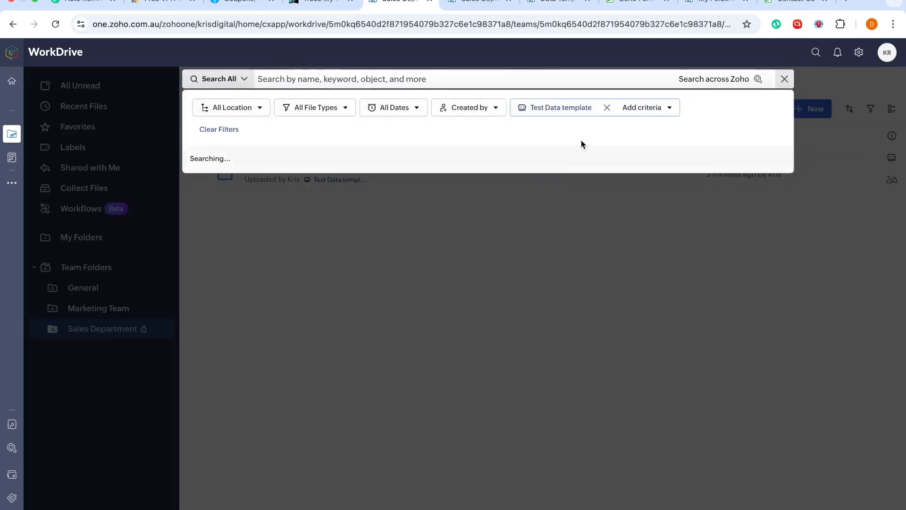
click(643, 110)
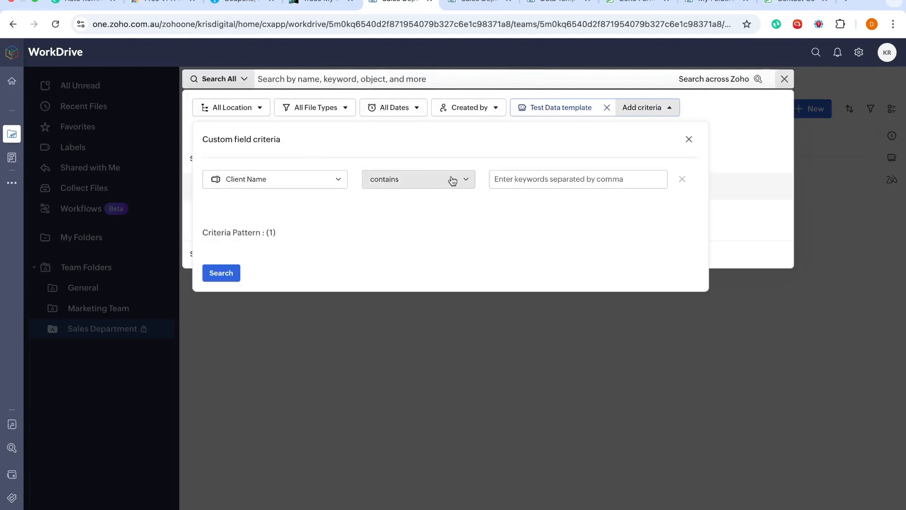
click(566, 179)
text(kris)
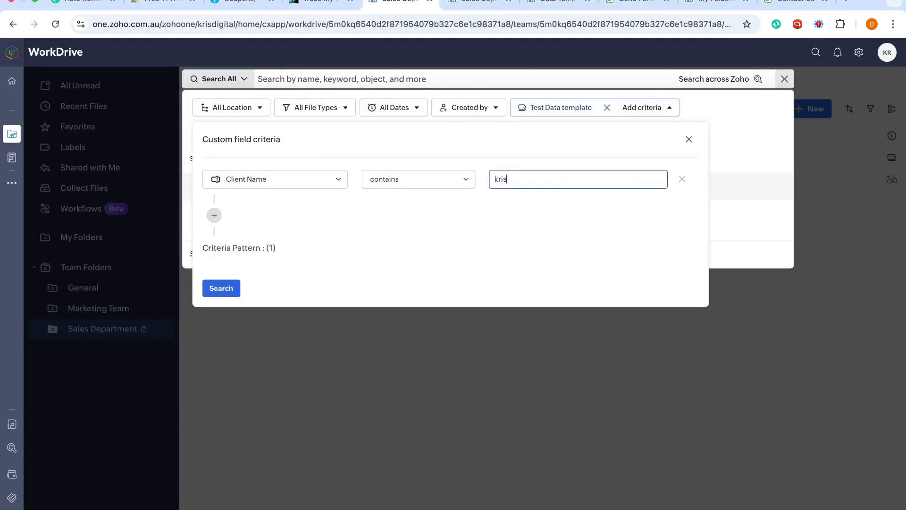
click(221, 289)
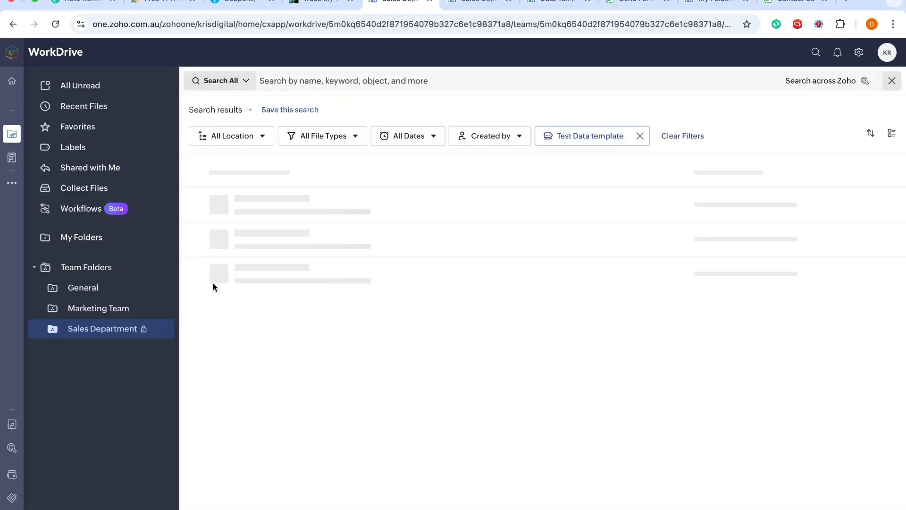